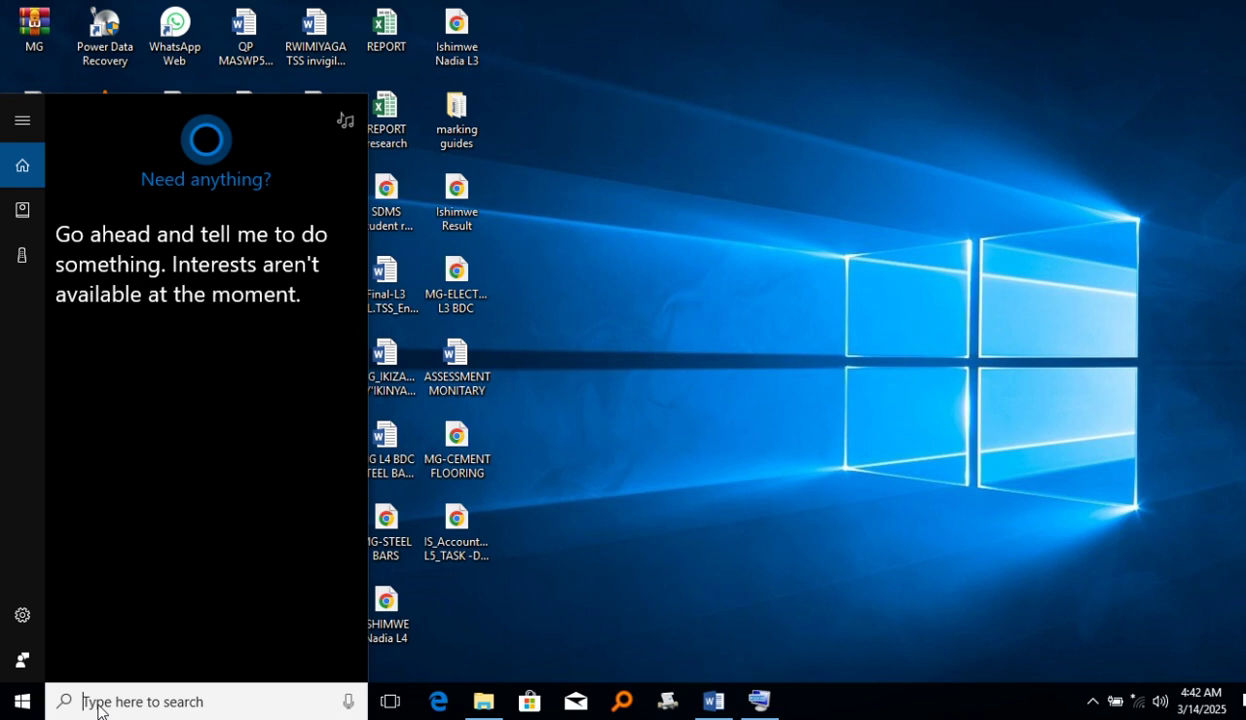
# Open Excel 2016 and create a blank workbook
pyautogui.write('exce')
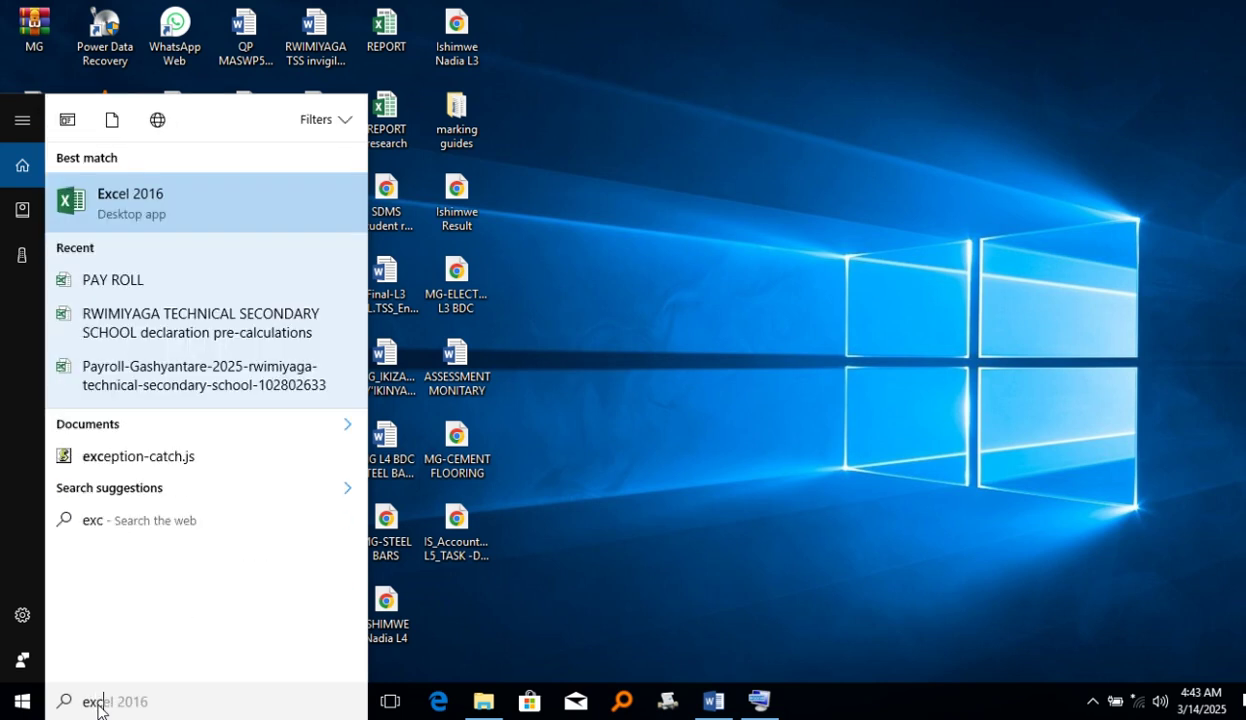
pyautogui.click(140, 197)
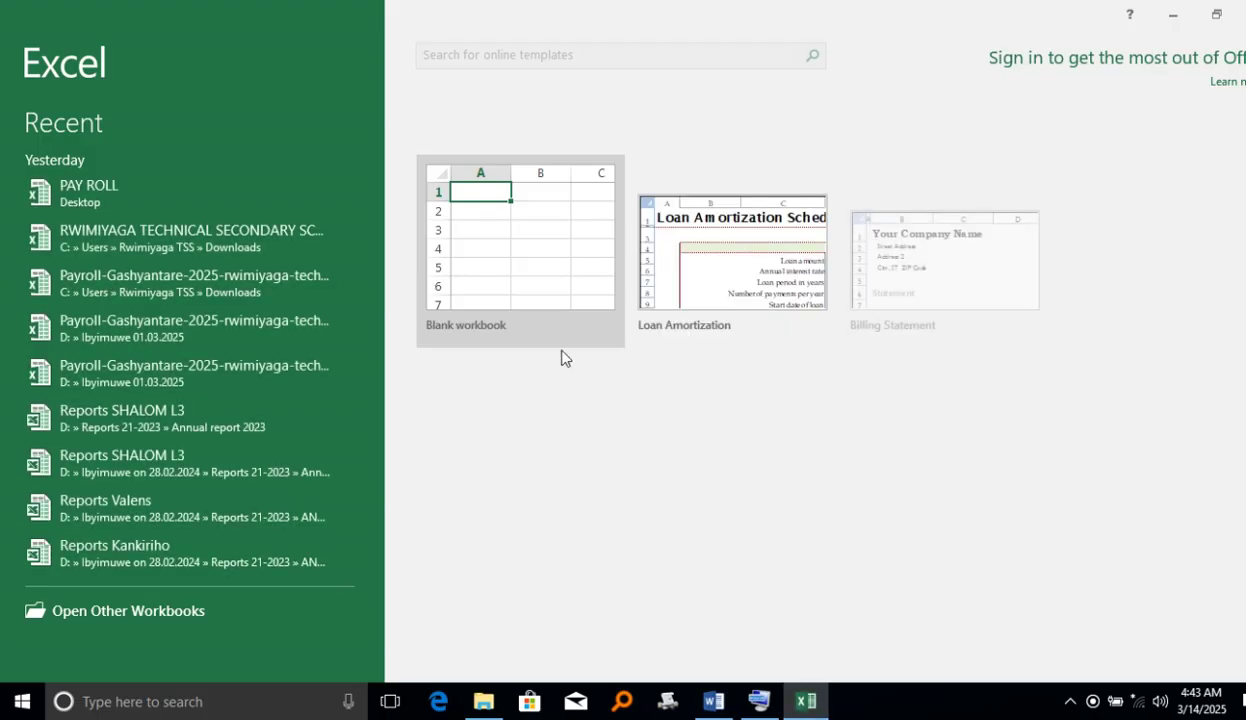
pyautogui.click(512, 245)
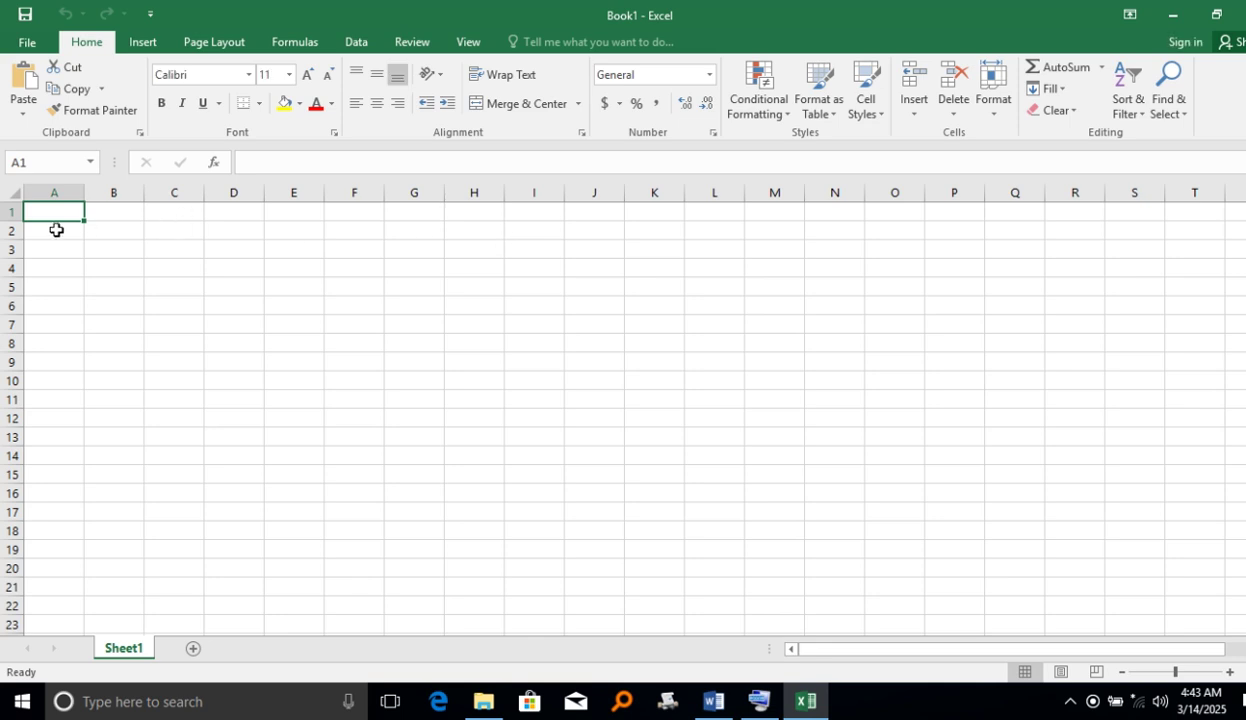
# Set the font of cells A1:K20 to Baskerville Old Face at size 14
pyautogui.moveTo(50, 207); pyautogui.dragTo(660, 566)
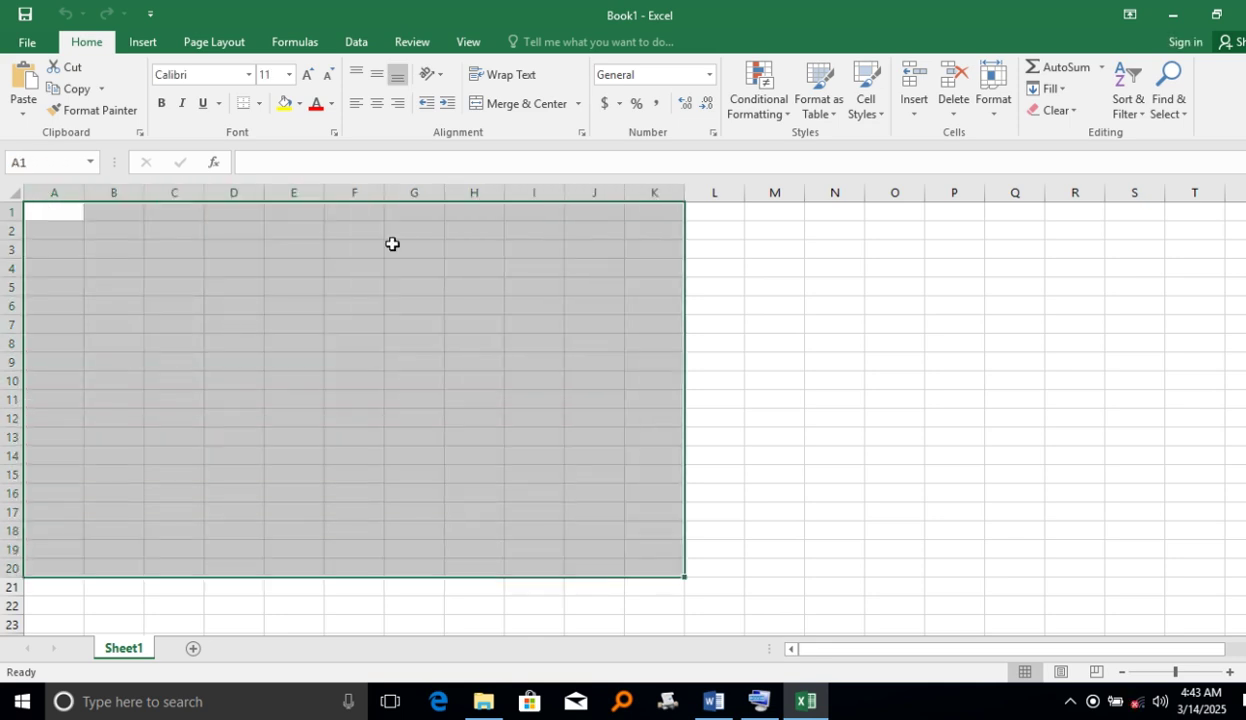
pyautogui.click(193, 74)
pyautogui.click(248, 74)
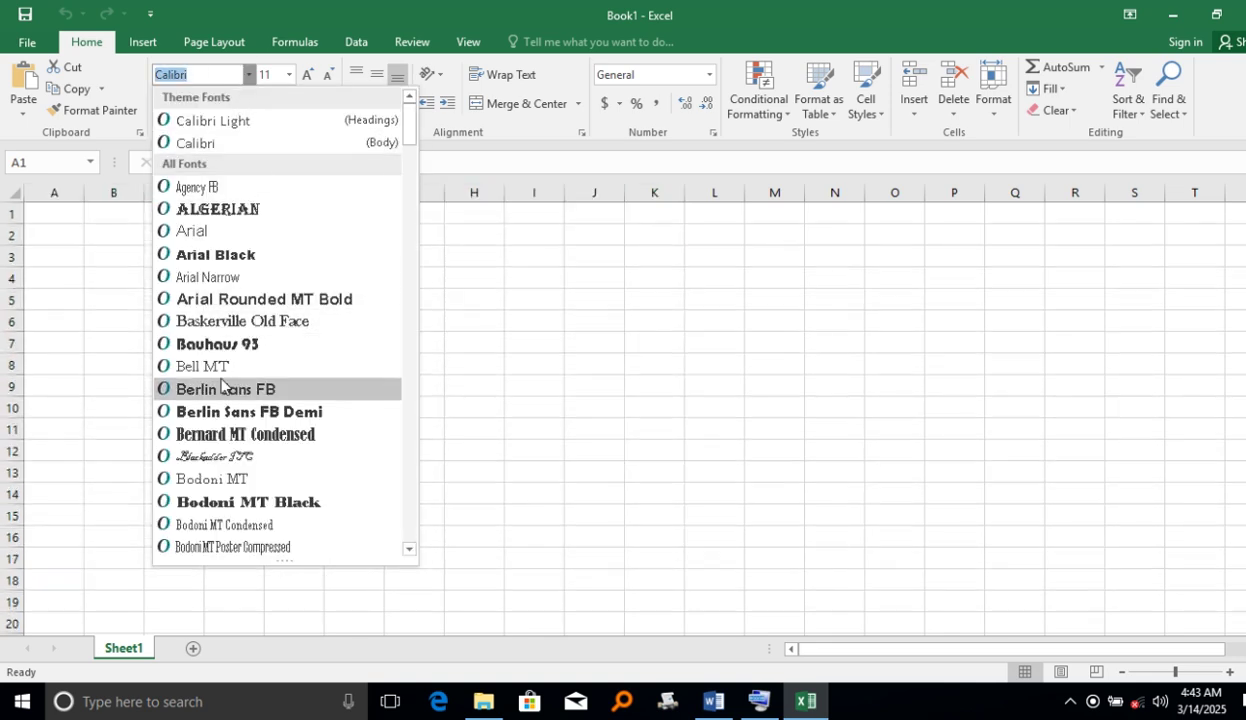
pyautogui.click(251, 321)
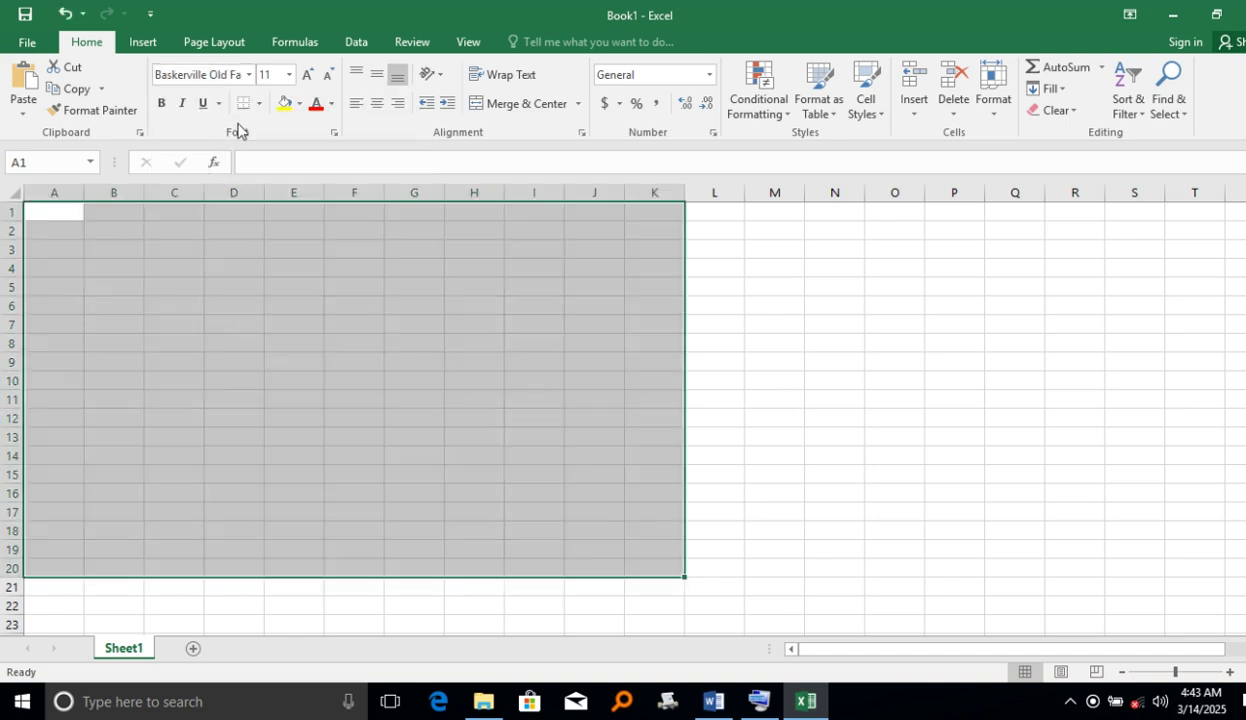
pyautogui.click(288, 74)
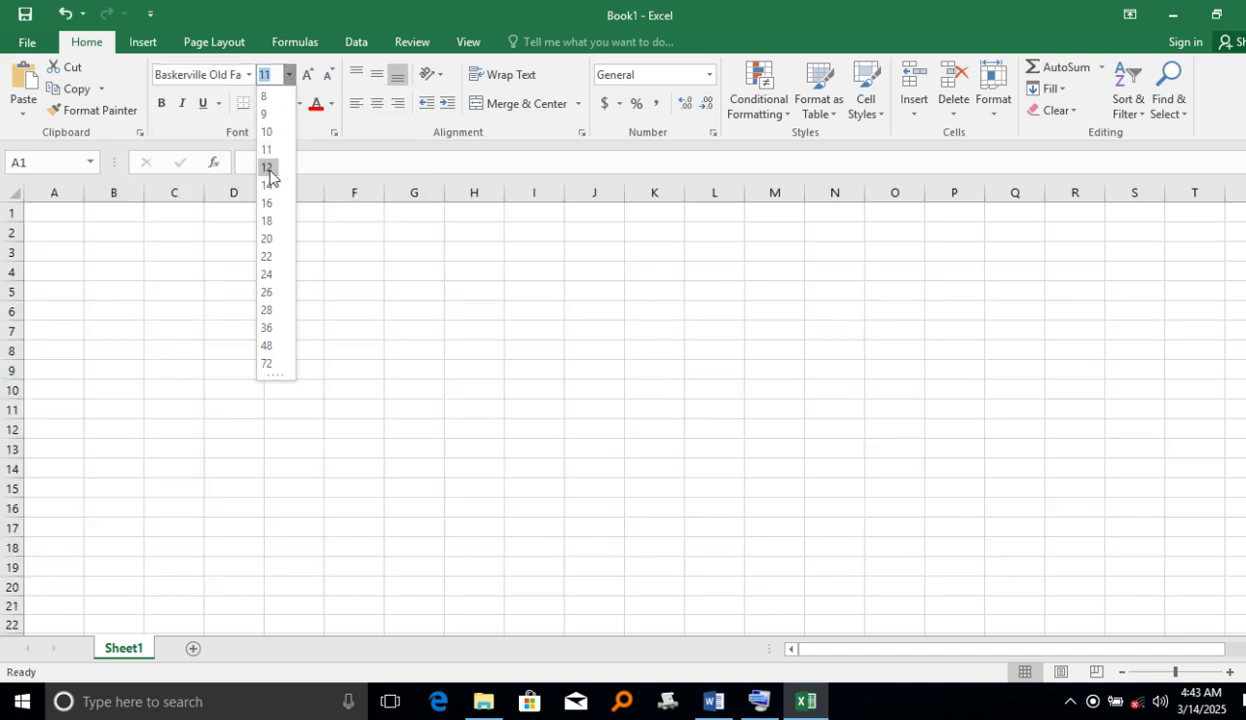
pyautogui.click(267, 168)
pyautogui.click(288, 74)
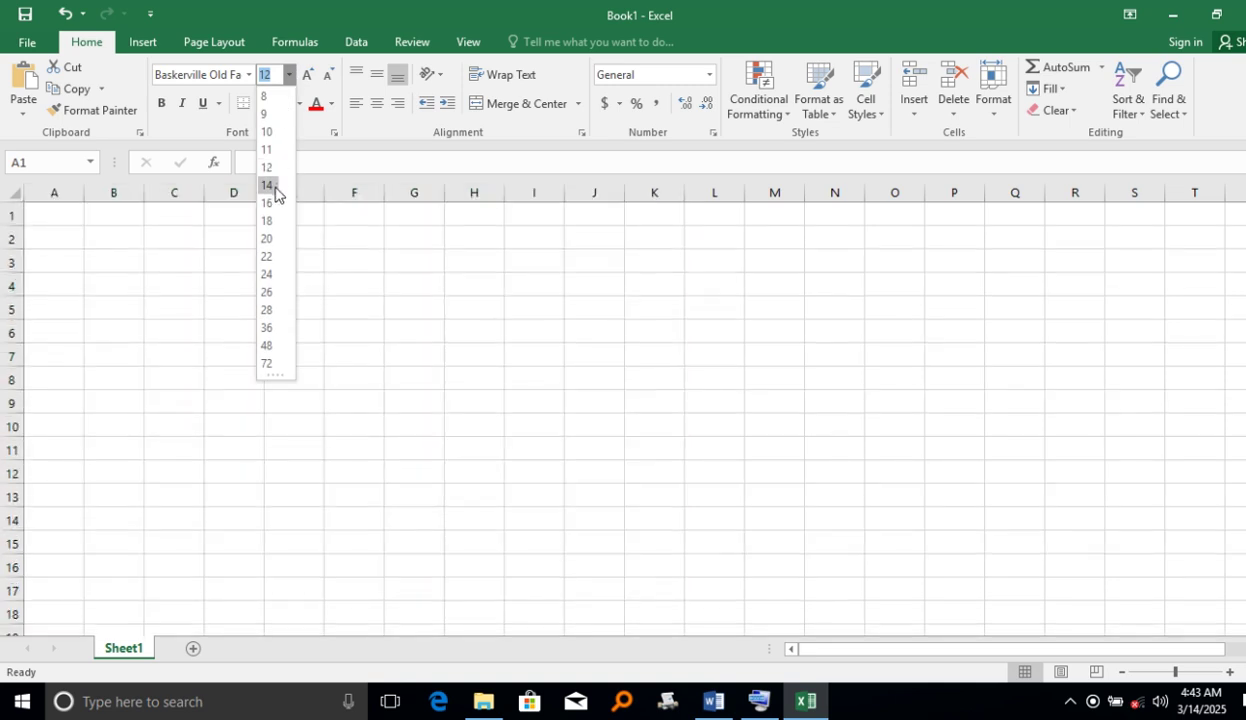
pyautogui.click(267, 185)
pyautogui.click(455, 395)
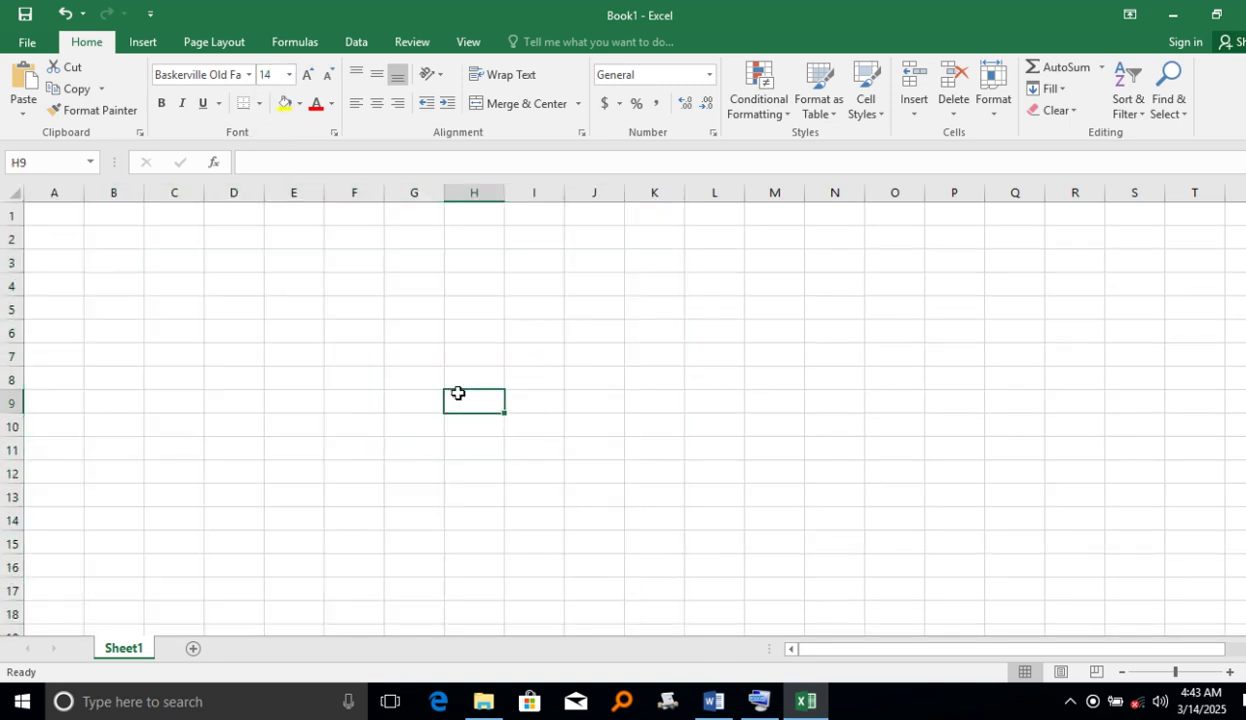
# Enter the headers "No" in cell A3 and "Item" in cell B3
pyautogui.click(59, 261)
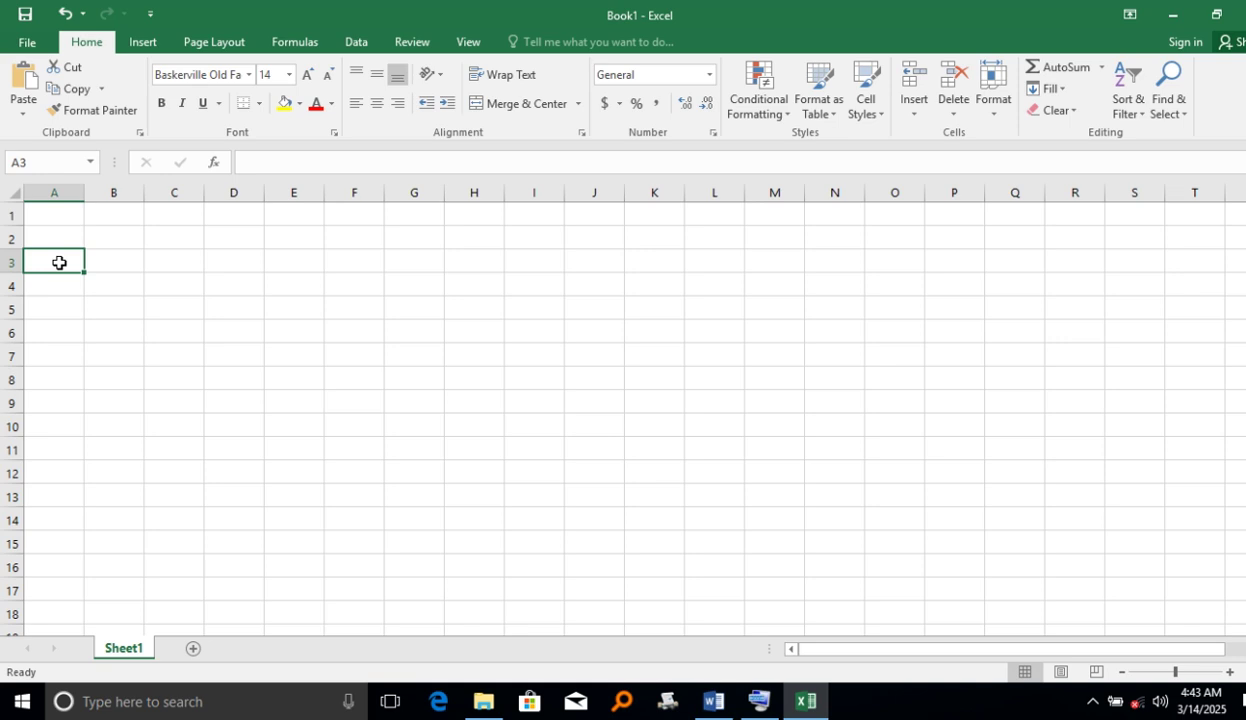
pyautogui.write('No')
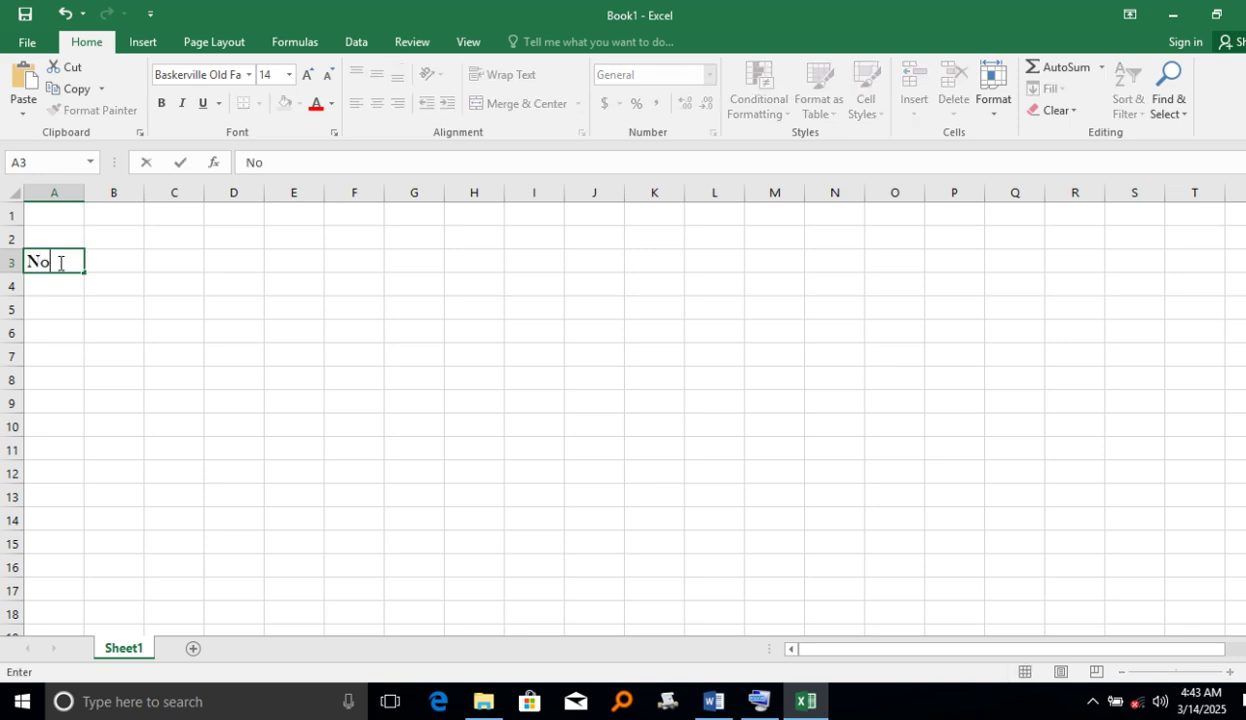
pyautogui.press('Tab')
pyautogui.write('Ibic')
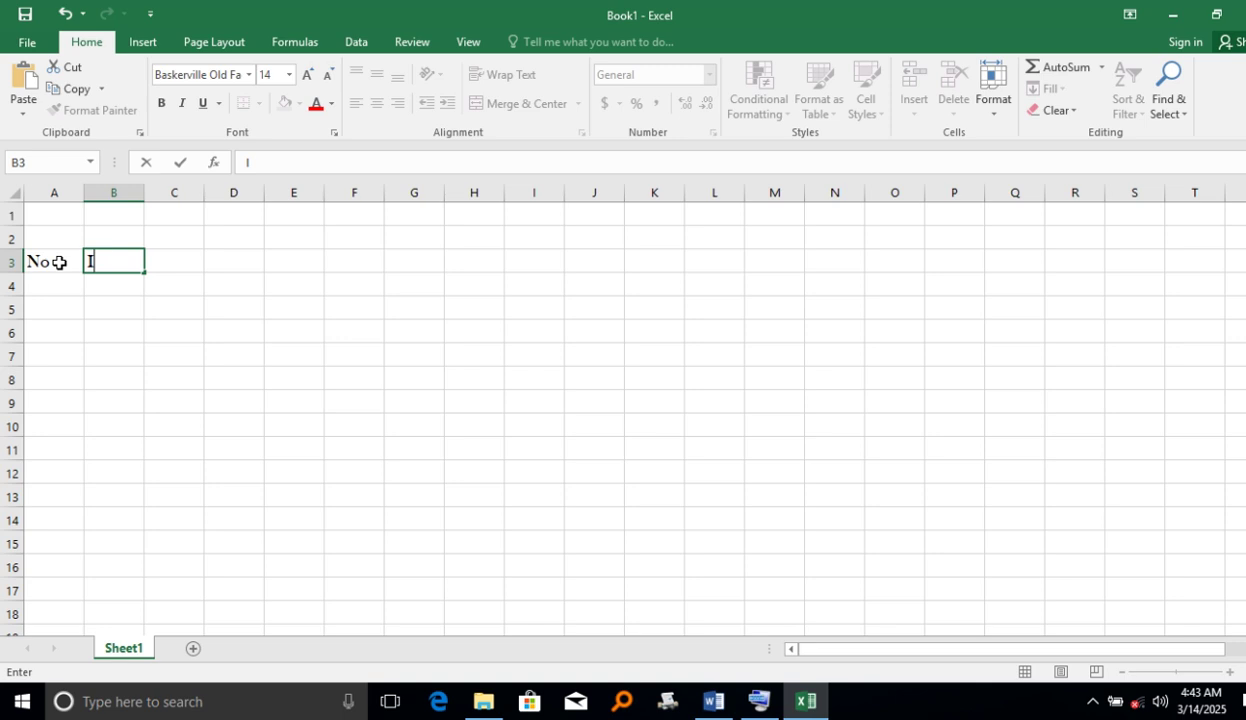
pyautogui.press('BackSpace')
pyautogui.press('BackSpace')
pyautogui.write('tem')
pyautogui.press('Tab')
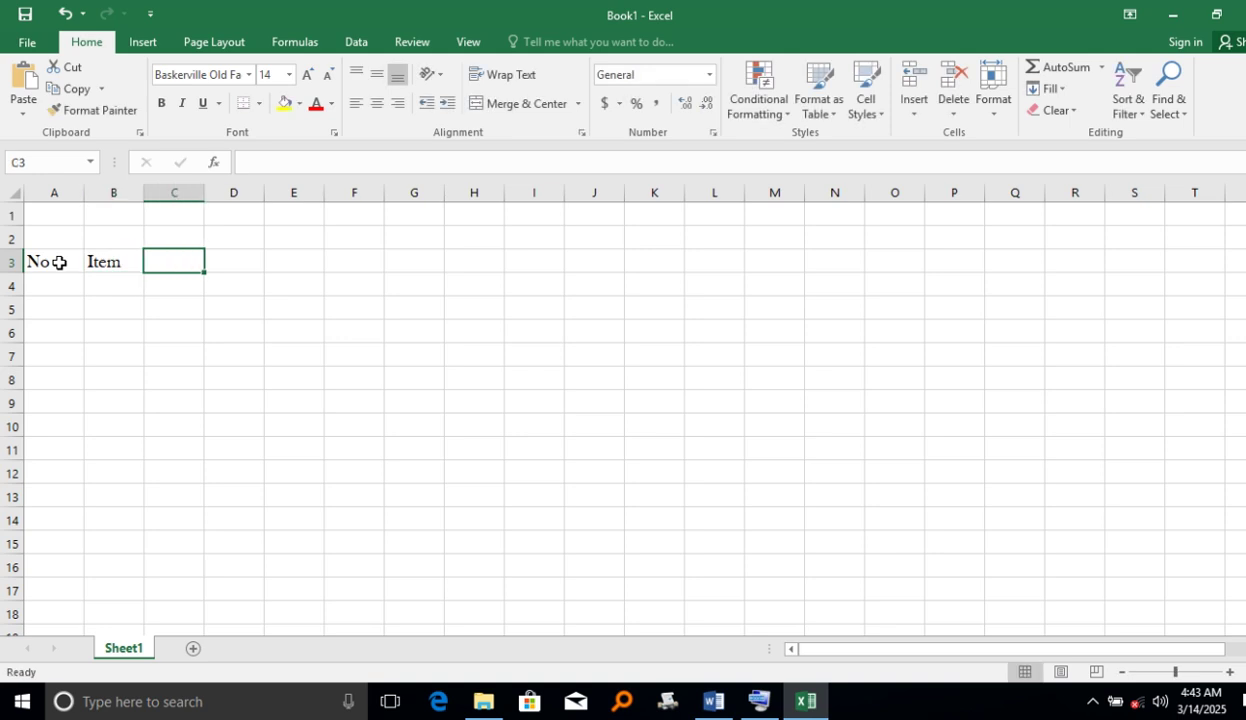
# Enter the headers "quantity", "unity price" and "total price" in cells C3, D3 and E3
pyautogui.write('quantu')
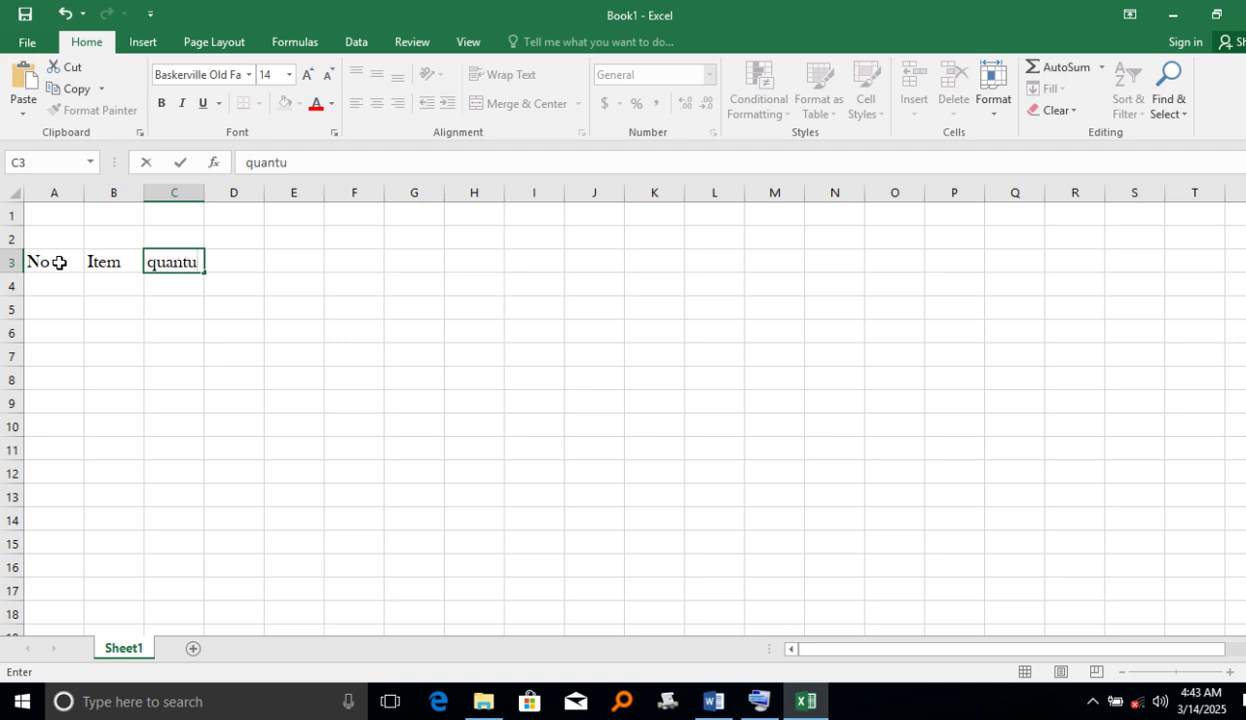
pyautogui.press('BackSpace')
pyautogui.write('ity')
pyautogui.press('Tab')
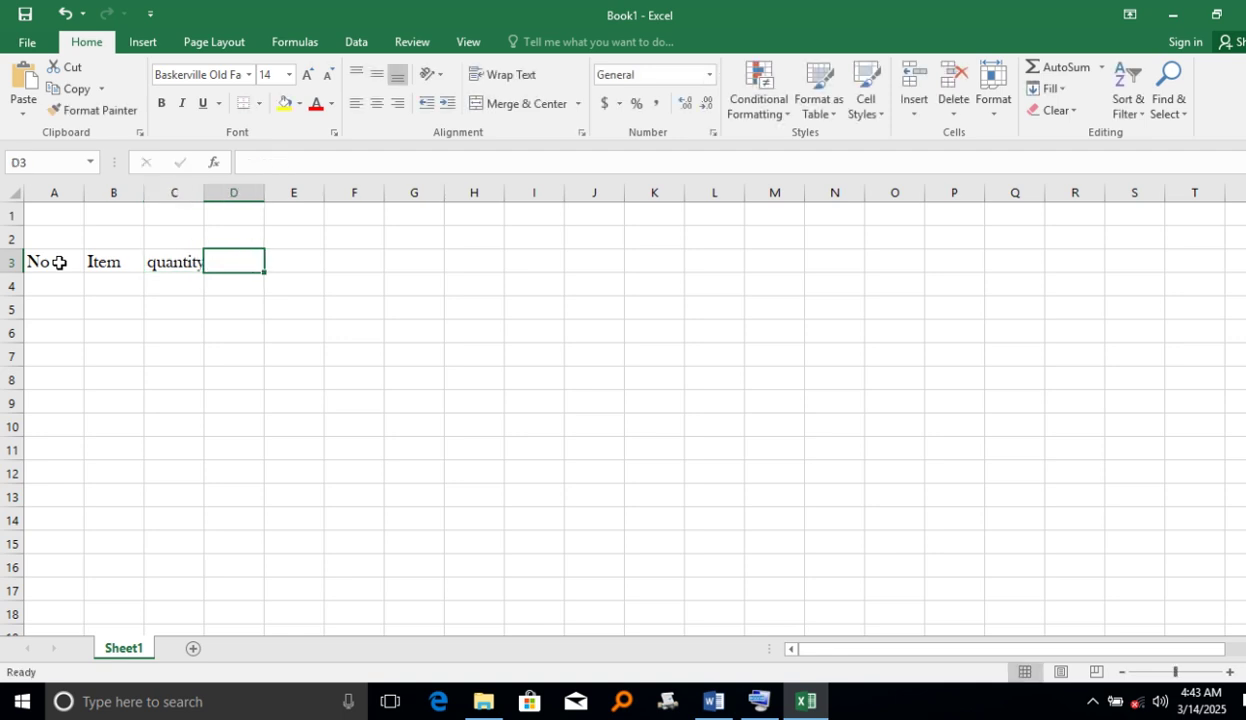
pyautogui.write('unity price')
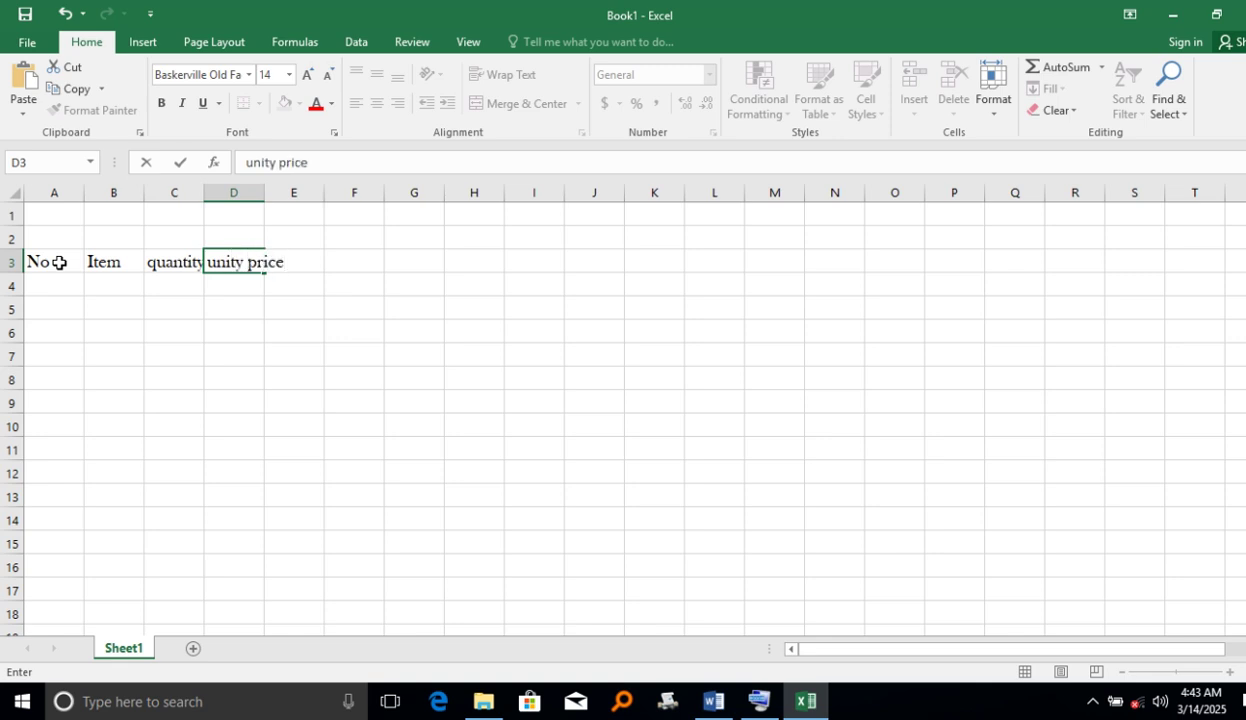
pyautogui.press('Tab')
pyautogui.write('to')
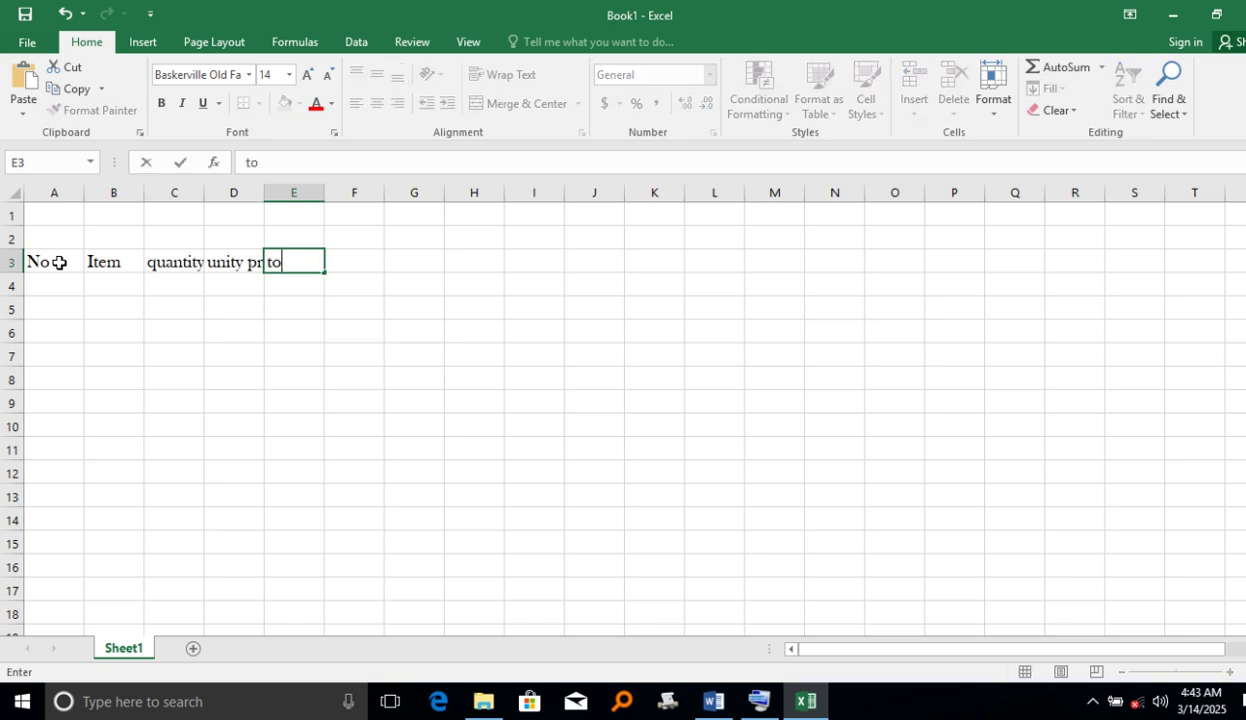
pyautogui.write('tal price')
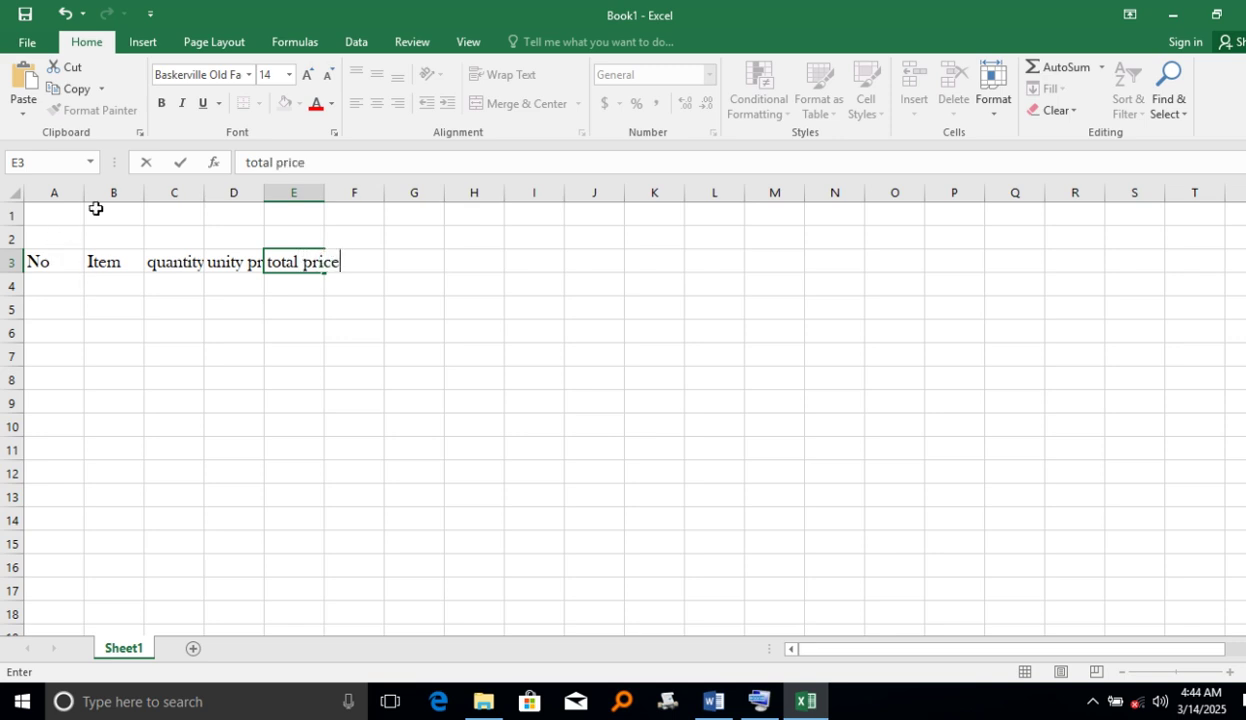
# Narrow column A and widen columns B to D, and extend the C3 header to "quantity/kg"
pyautogui.click(82, 191)
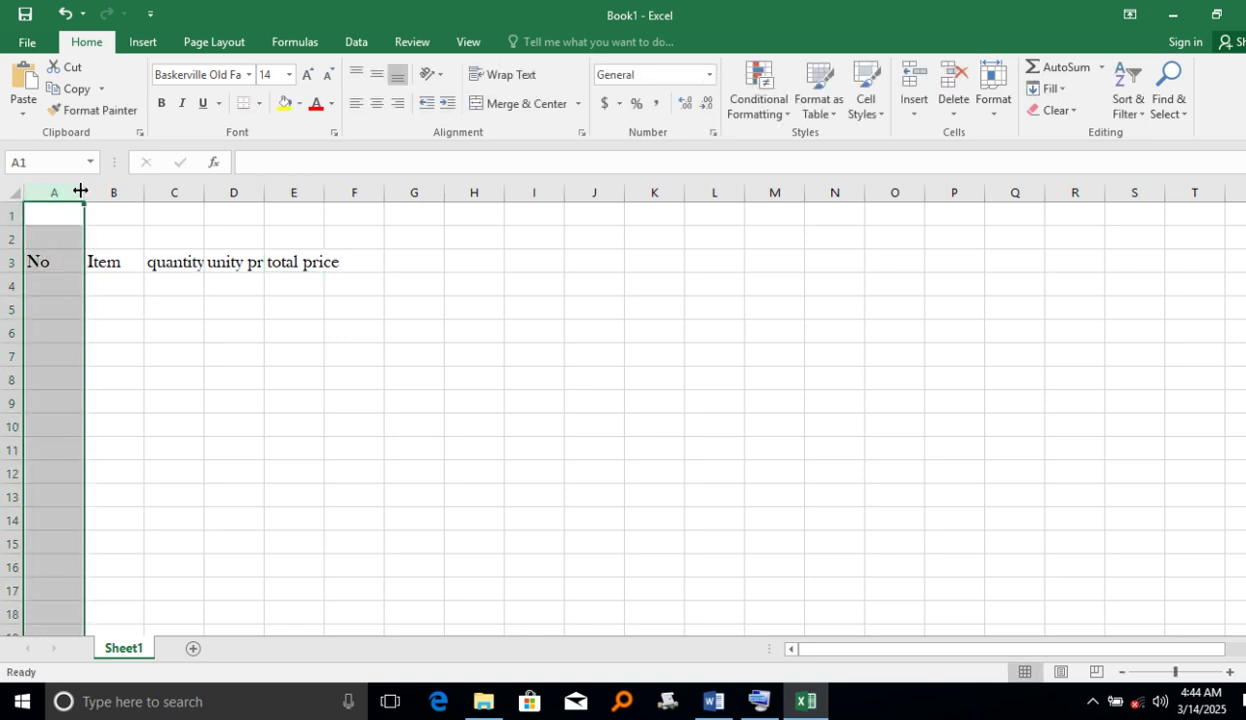
pyautogui.moveTo(84, 192); pyautogui.dragTo(398, 204)
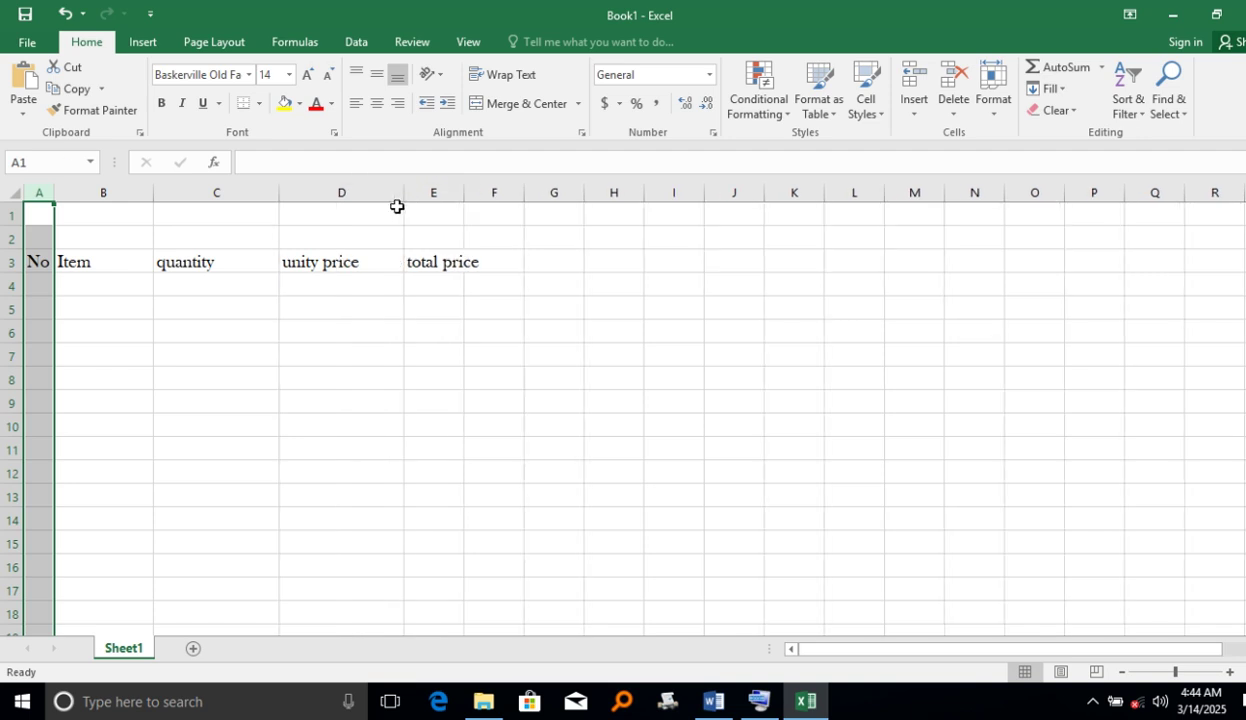
pyautogui.doubleClick(244, 265)
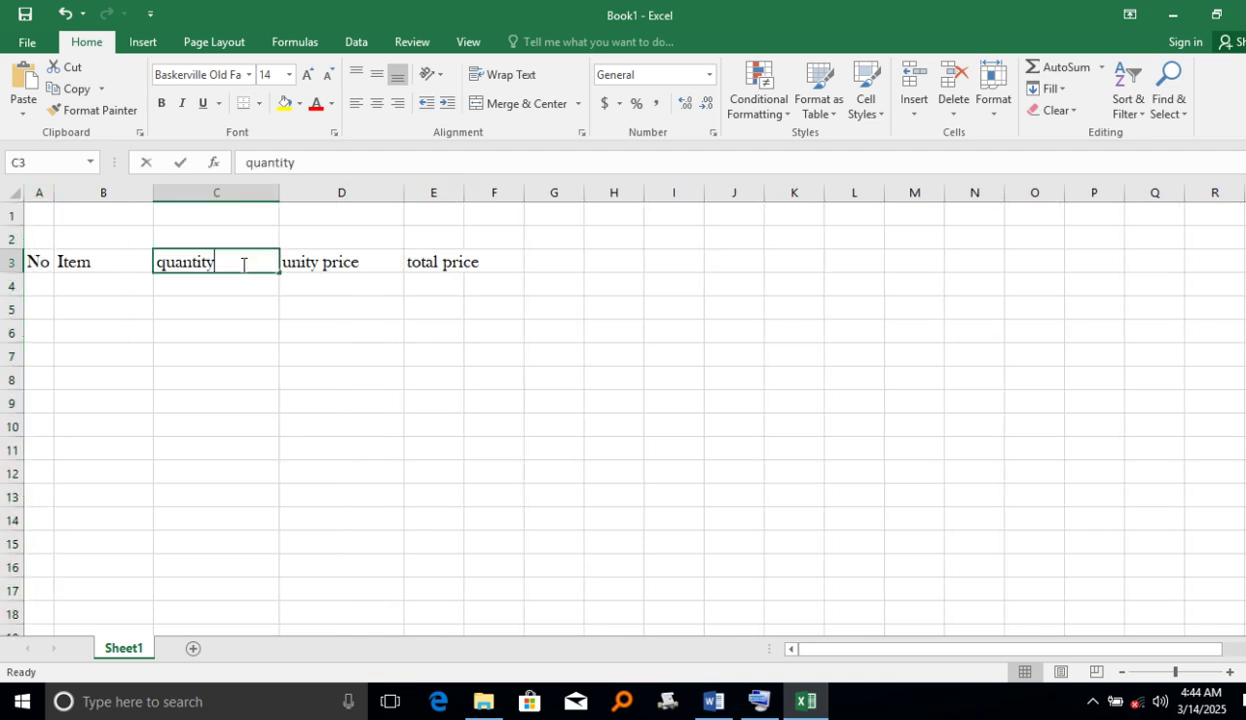
pyautogui.write('/kg')
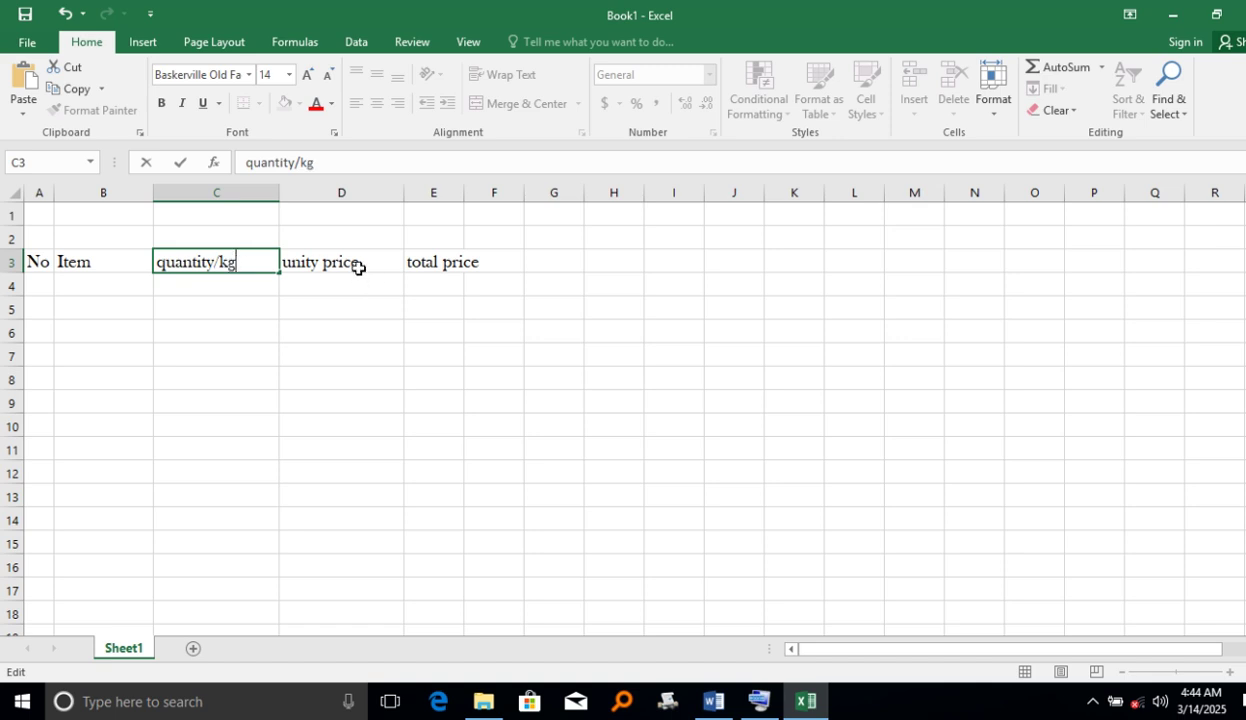
# Capitalize the first letters of the D3 and E3 headers so they read "Unity price" and "Total price"
pyautogui.click(358, 267)
pyautogui.doubleClick(302, 263)
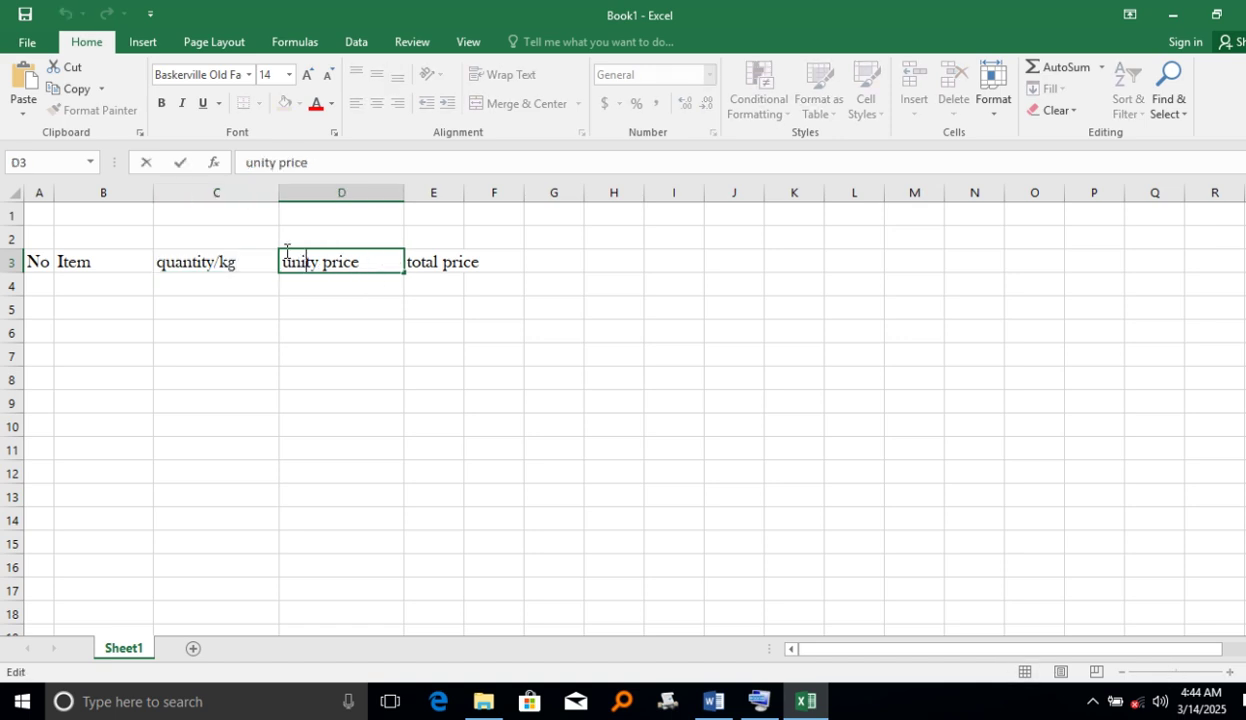
pyautogui.moveTo(288, 263); pyautogui.dragTo(282, 263)
pyautogui.write('U')
pyautogui.doubleClick(419, 262)
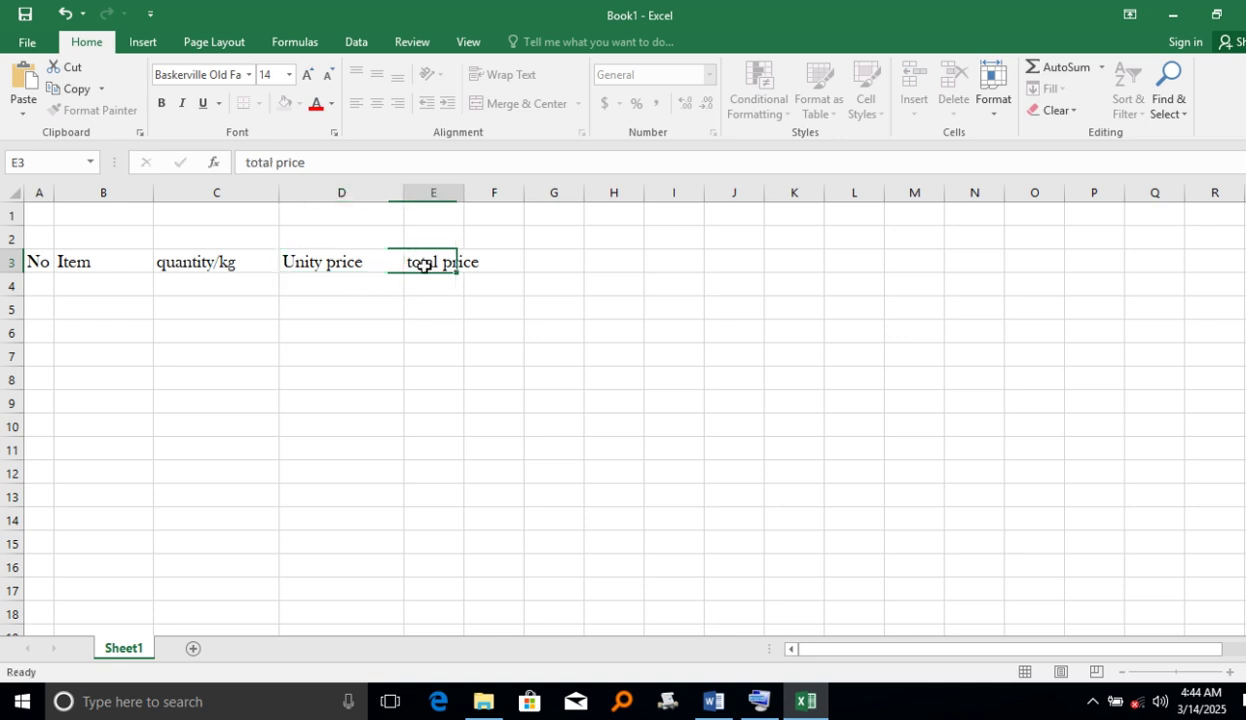
pyautogui.moveTo(413, 262); pyautogui.dragTo(406, 262)
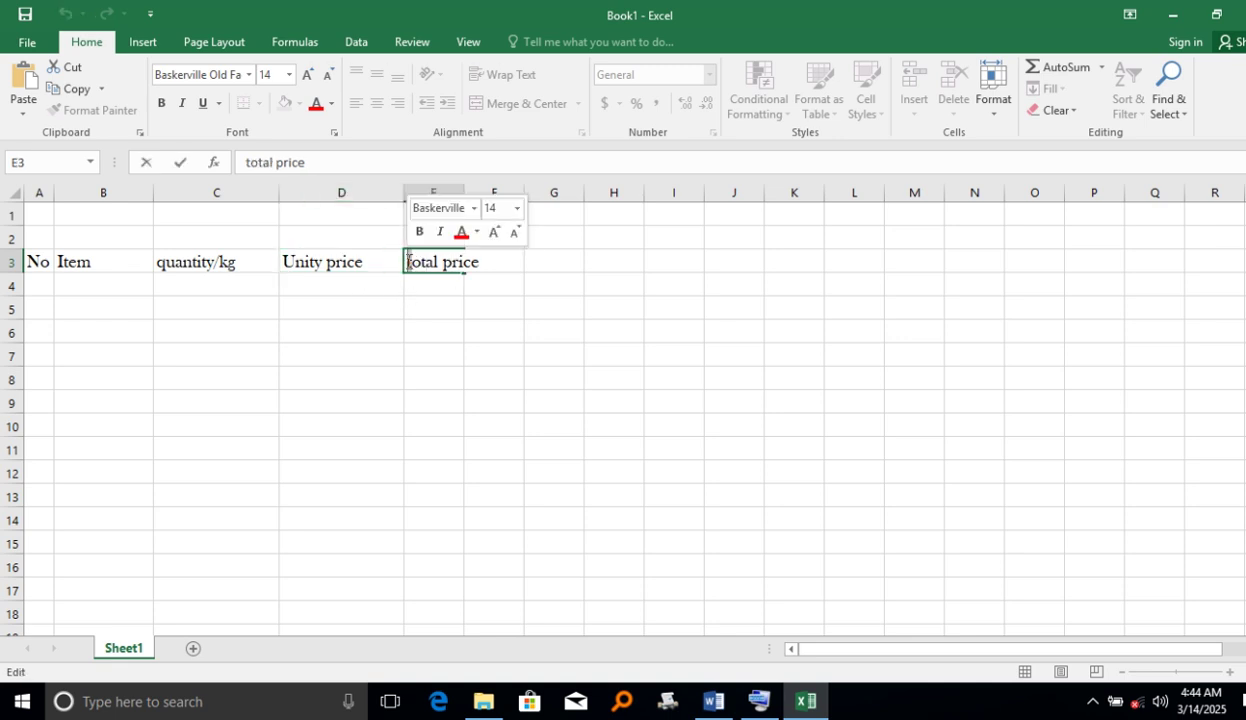
pyautogui.write('T')
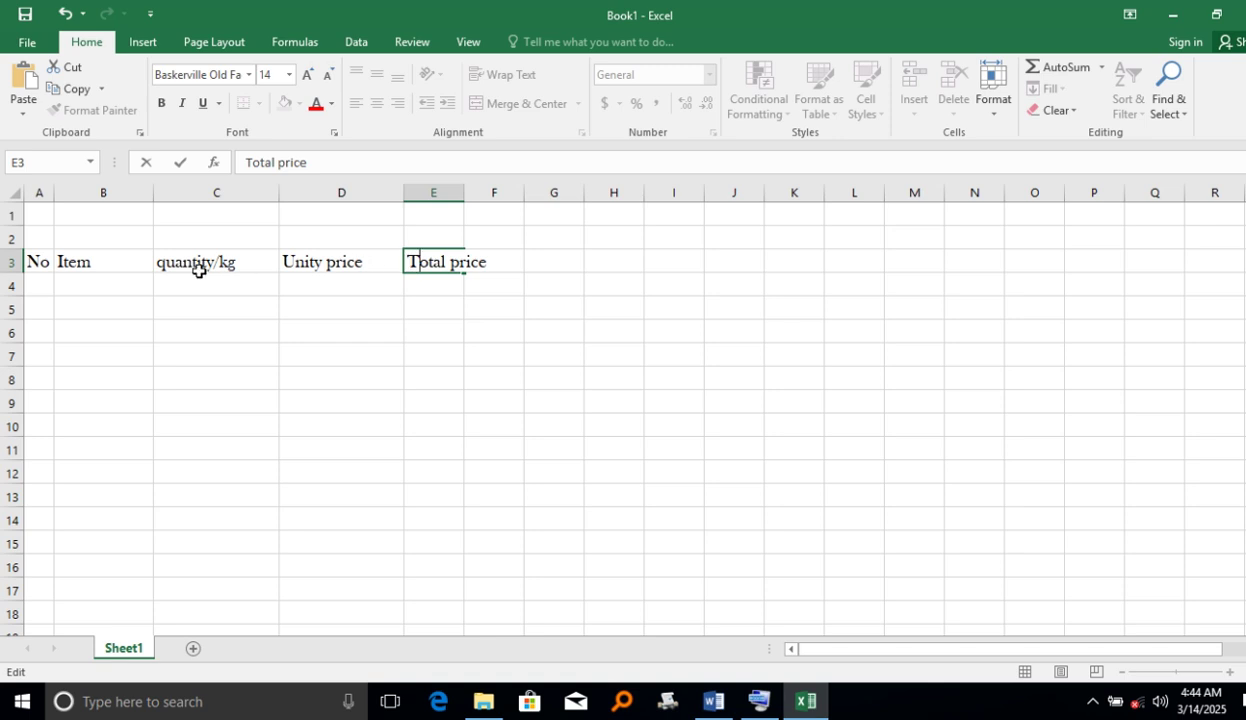
# Capitalize the C3 header as "Quantity/kg" and widen column E to fit its header
pyautogui.doubleClick(163, 262)
pyautogui.moveTo(166, 262); pyautogui.dragTo(155, 262)
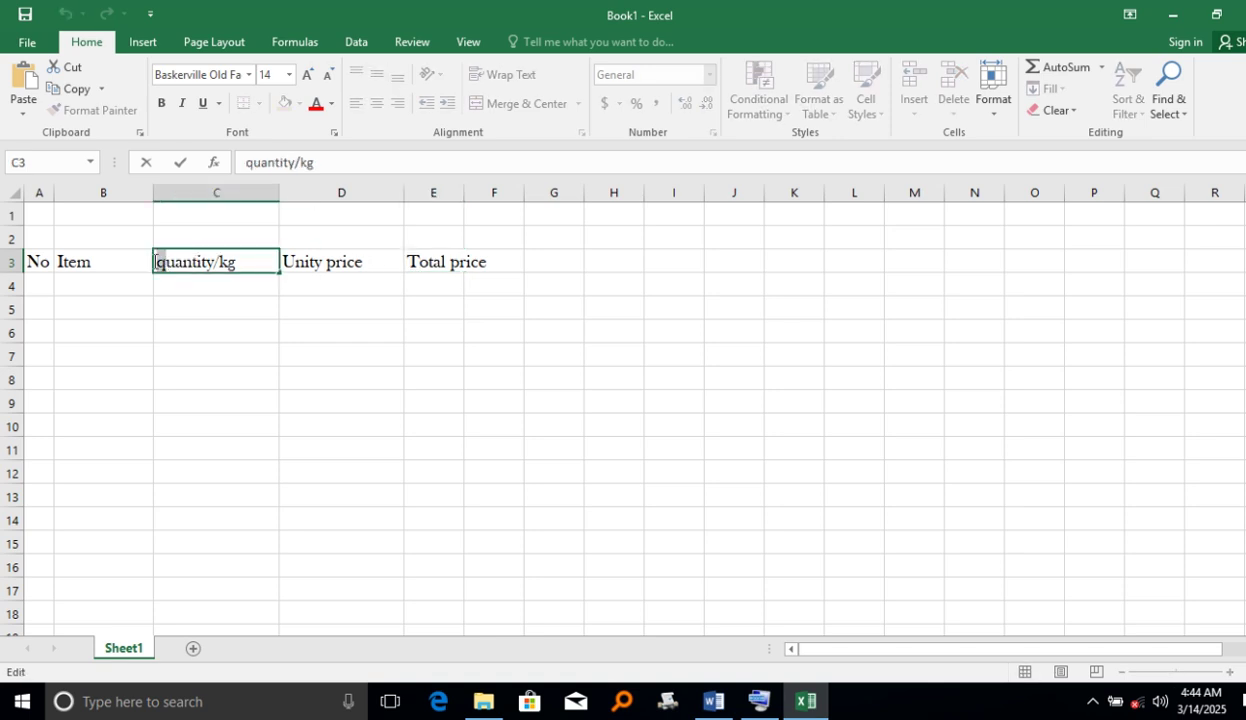
pyautogui.write('Q')
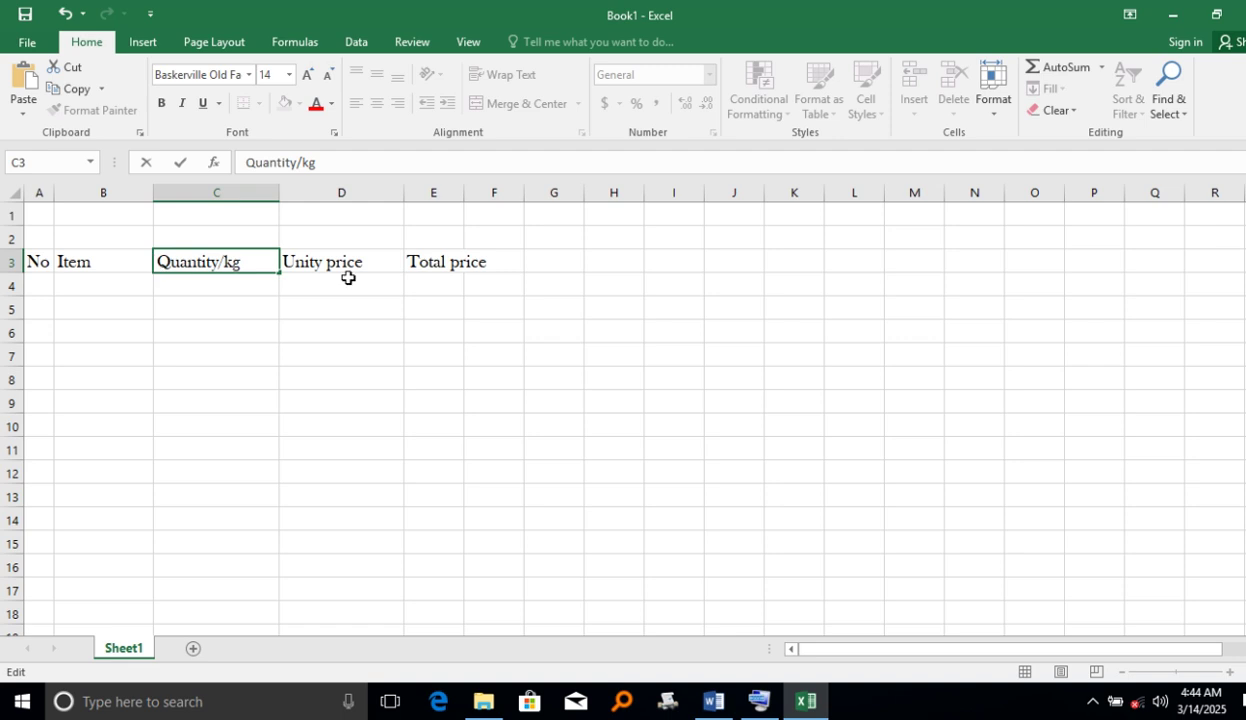
pyautogui.click(481, 334)
pyautogui.moveTo(464, 196); pyautogui.dragTo(500, 197)
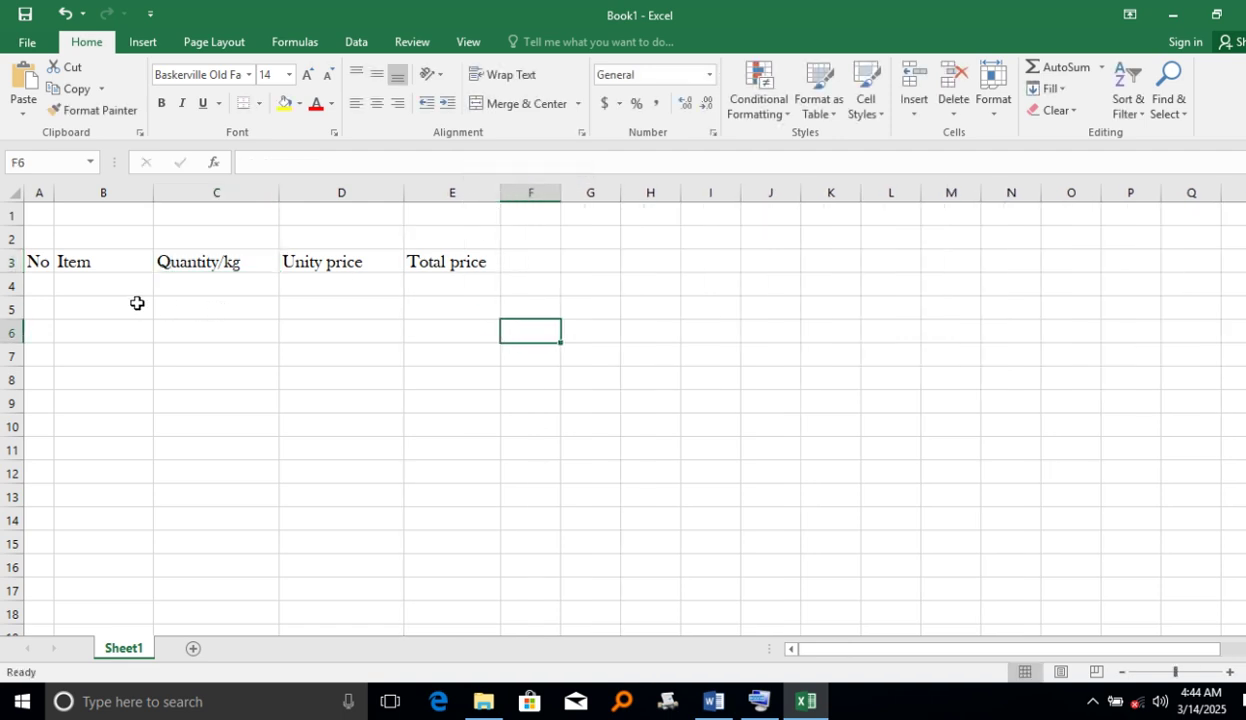
# Choose the Currency number format with 0 decimal places for cells D4:E9
pyautogui.moveTo(312, 286); pyautogui.dragTo(456, 389)
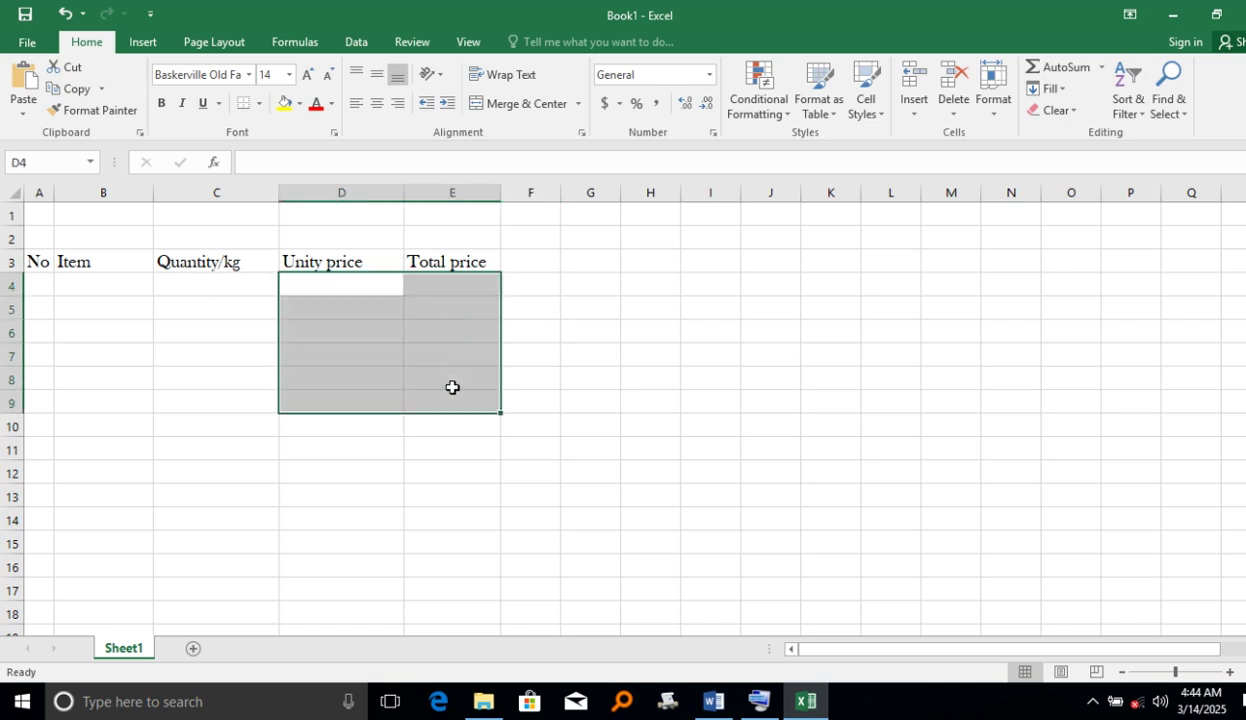
pyautogui.click(709, 75)
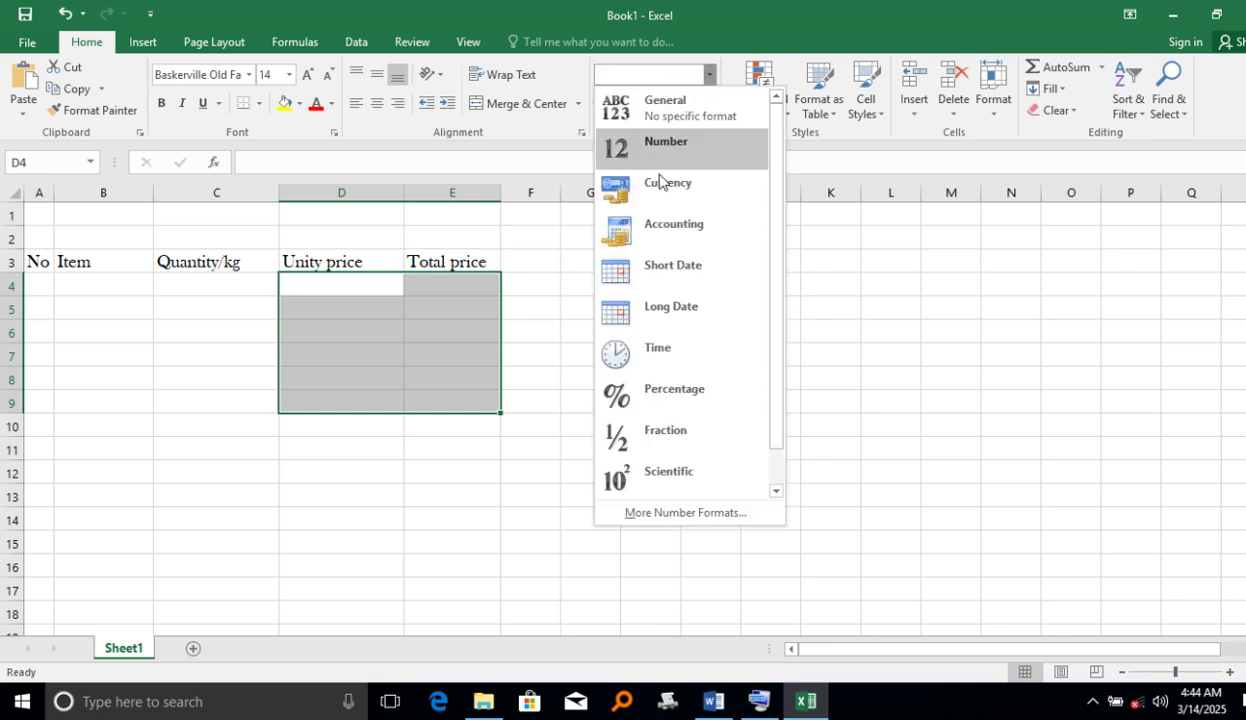
pyautogui.click(680, 513)
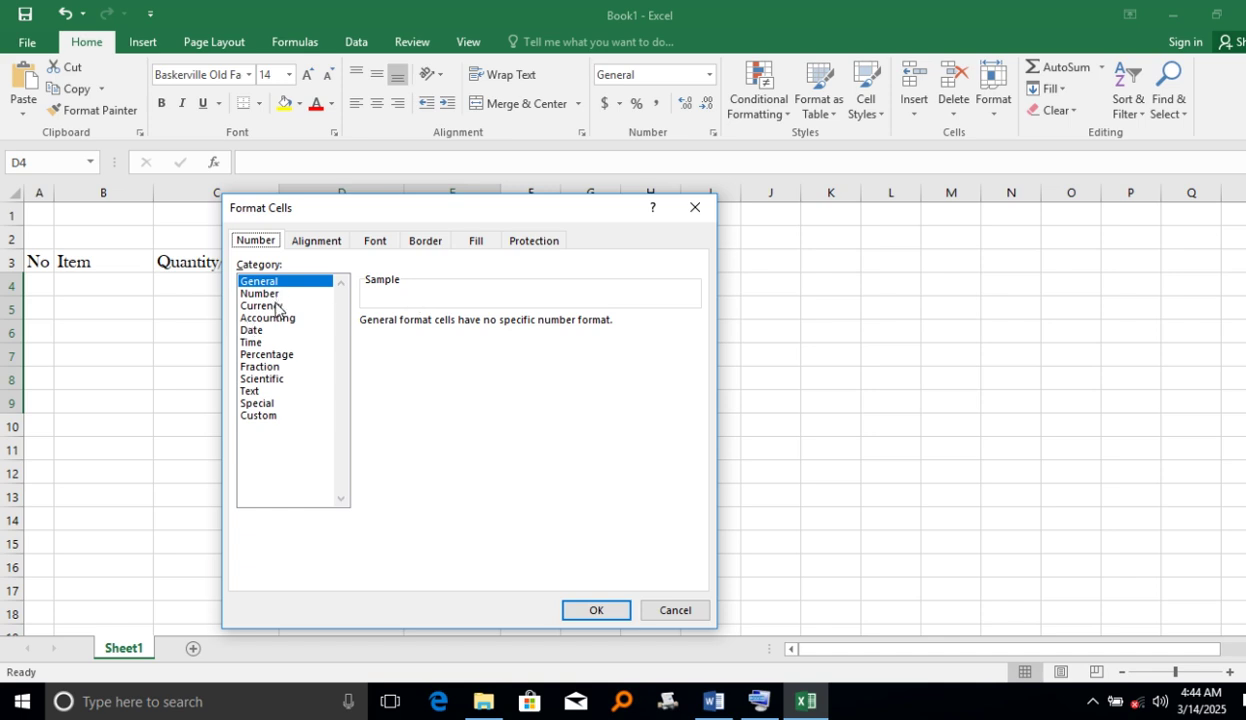
pyautogui.click(271, 305)
pyautogui.click(487, 327)
pyautogui.click(487, 328)
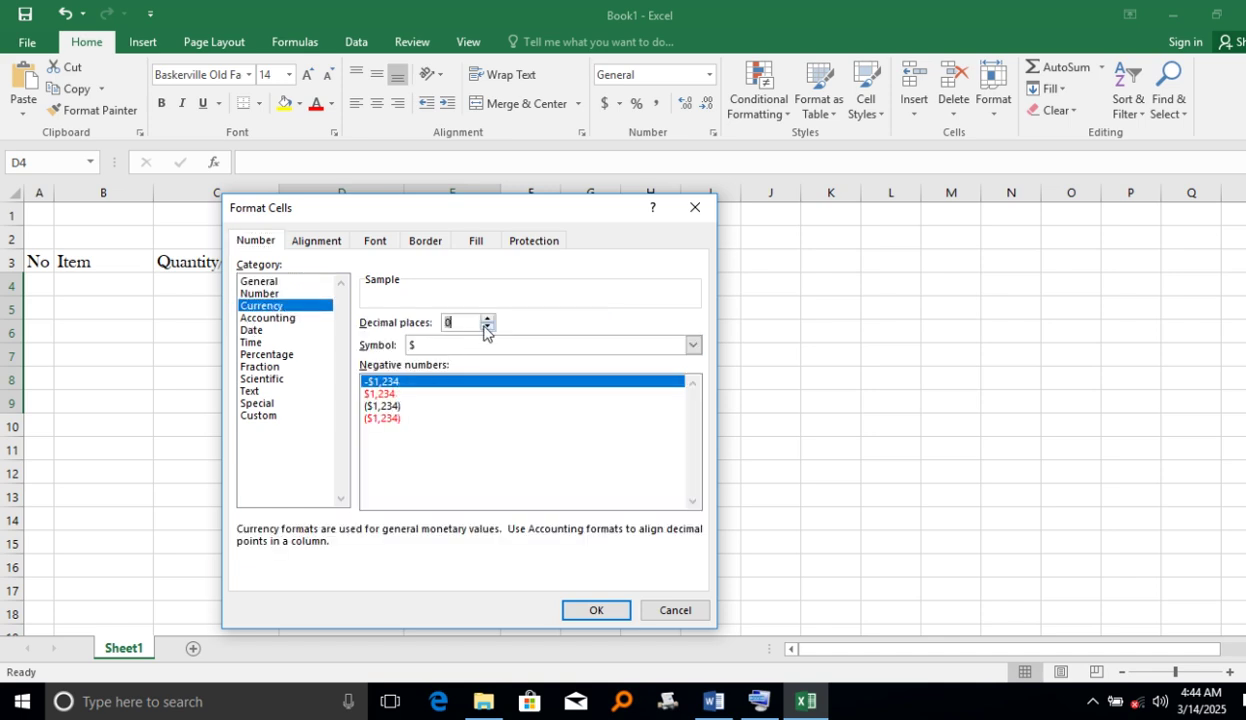
# Set the currency symbol to RWF for cells D4:E9 and apply the number format
pyautogui.click(430, 347)
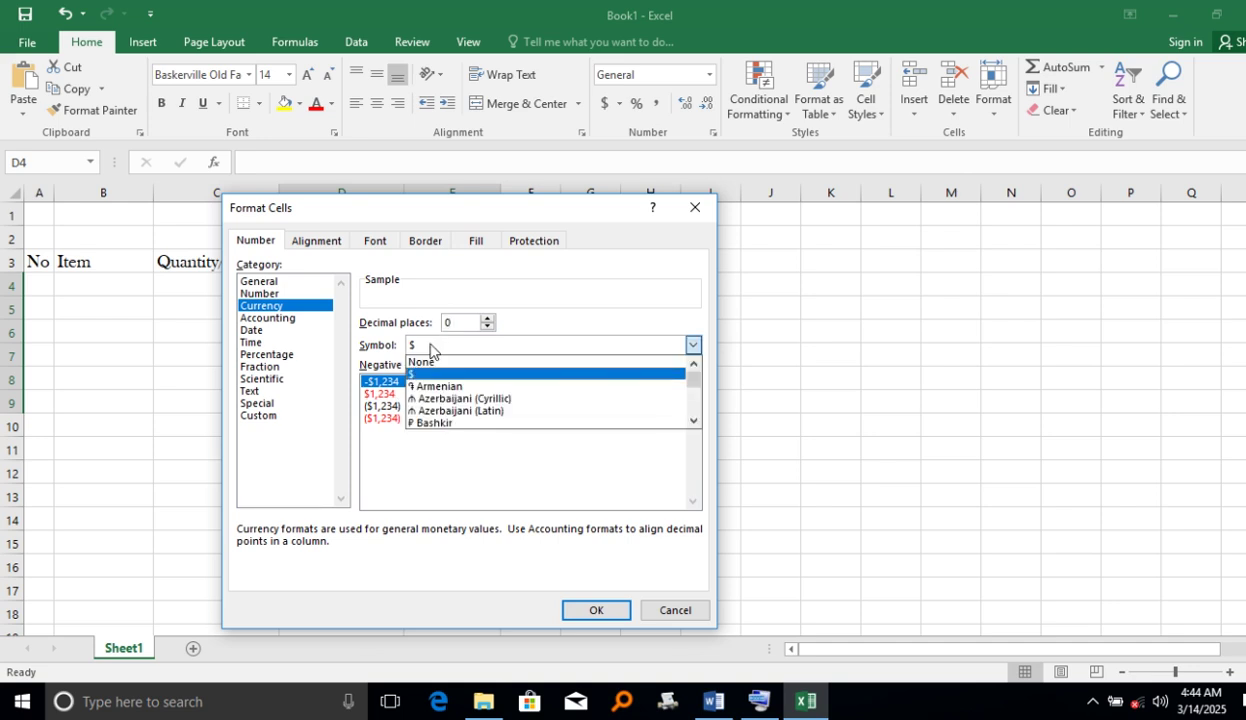
pyautogui.press('r')
pyautogui.press('r')
pyautogui.press('r')
pyautogui.press('r')
pyautogui.press('r')
pyautogui.press('r')
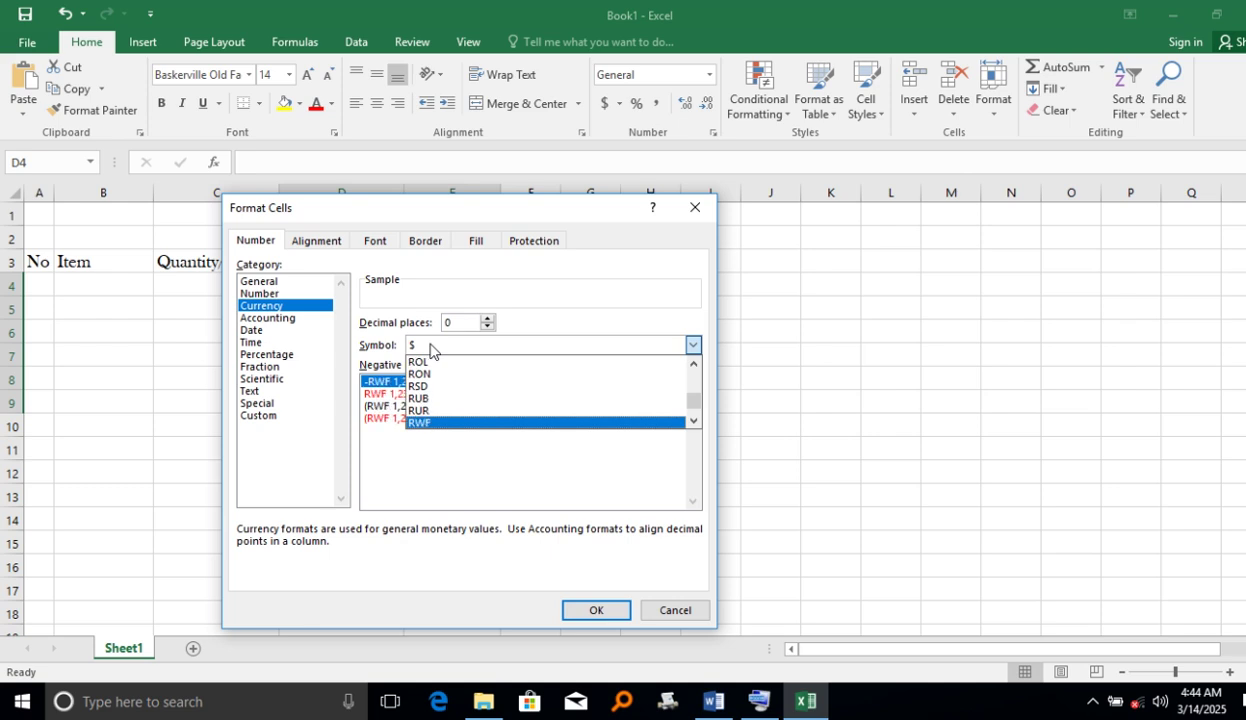
pyautogui.click(592, 607)
pyautogui.click(592, 607)
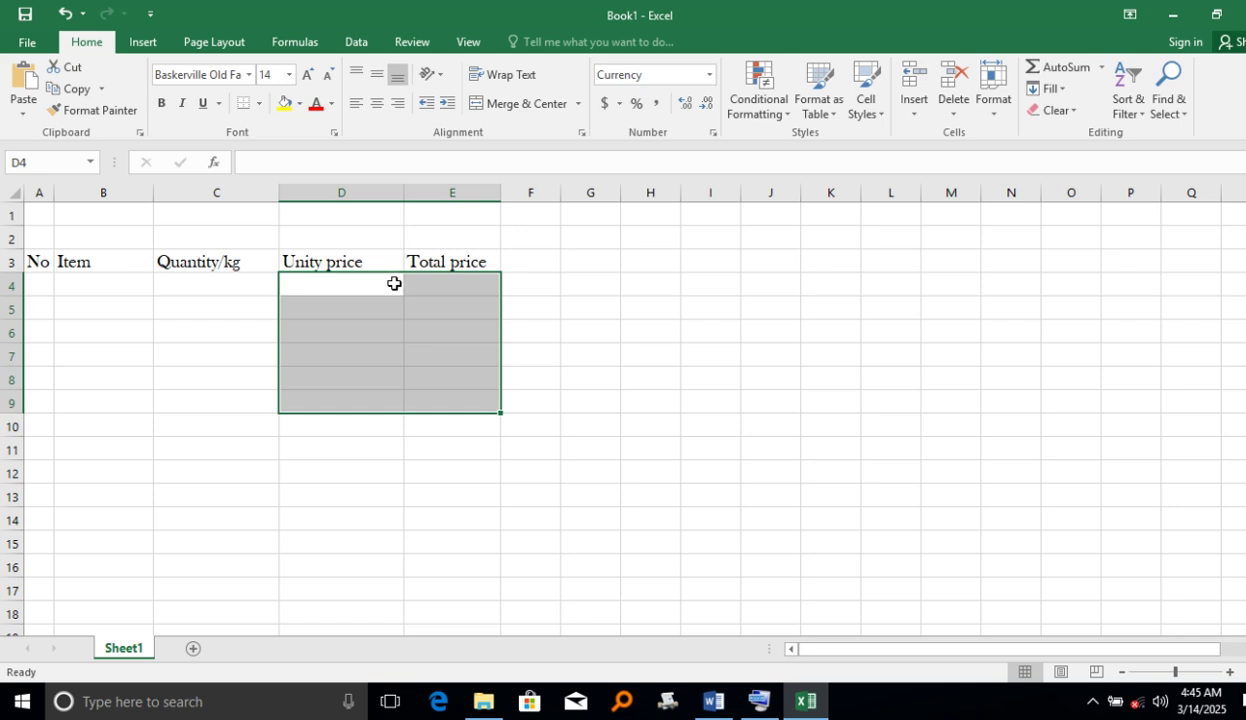
pyautogui.click(708, 73)
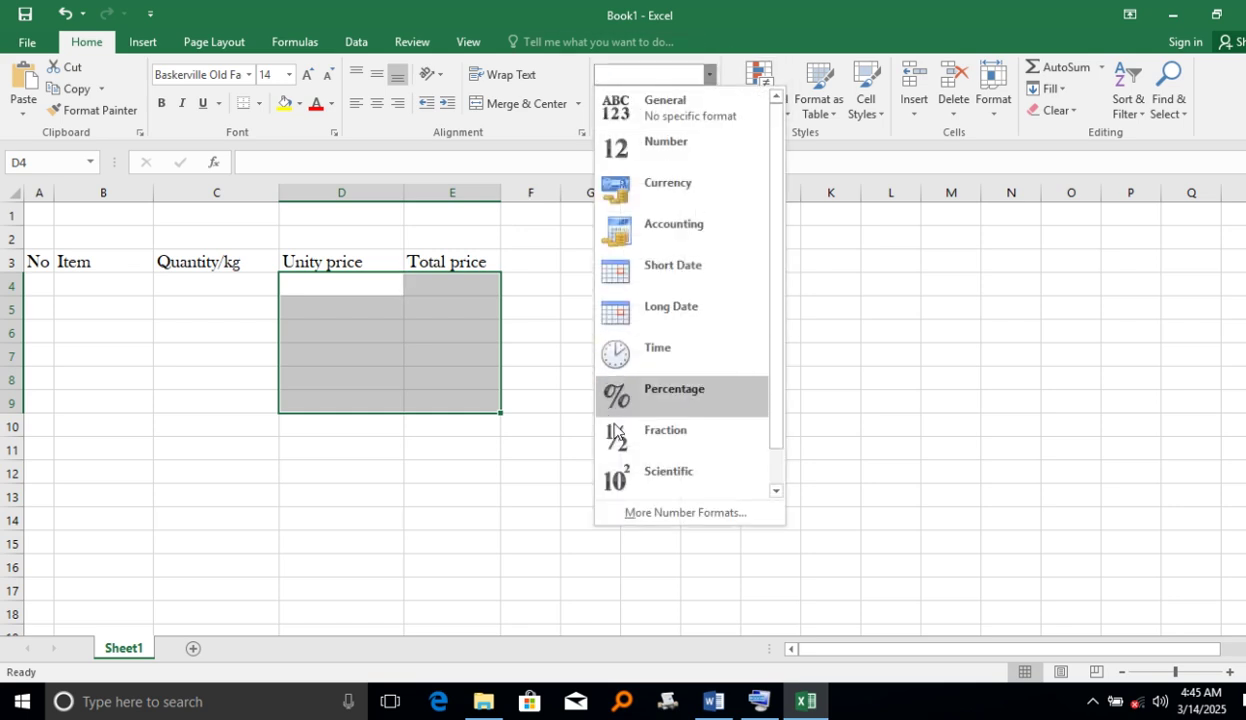
pyautogui.click(669, 514)
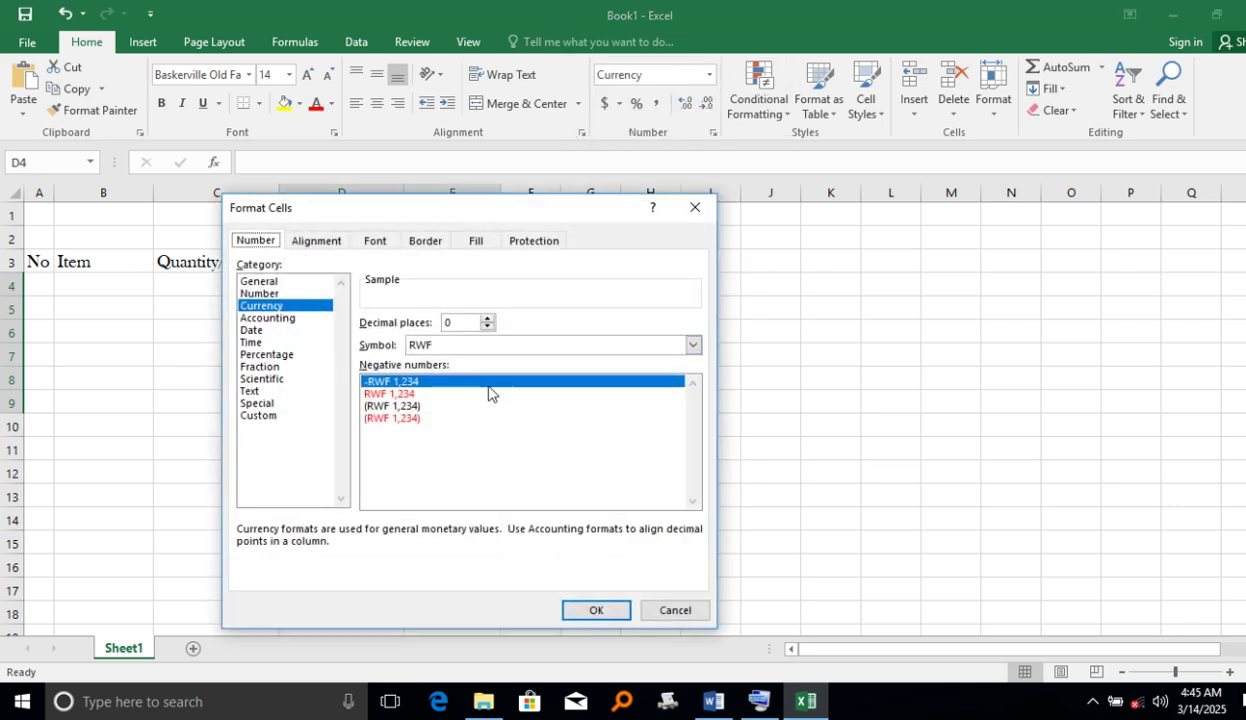
pyautogui.click(565, 612)
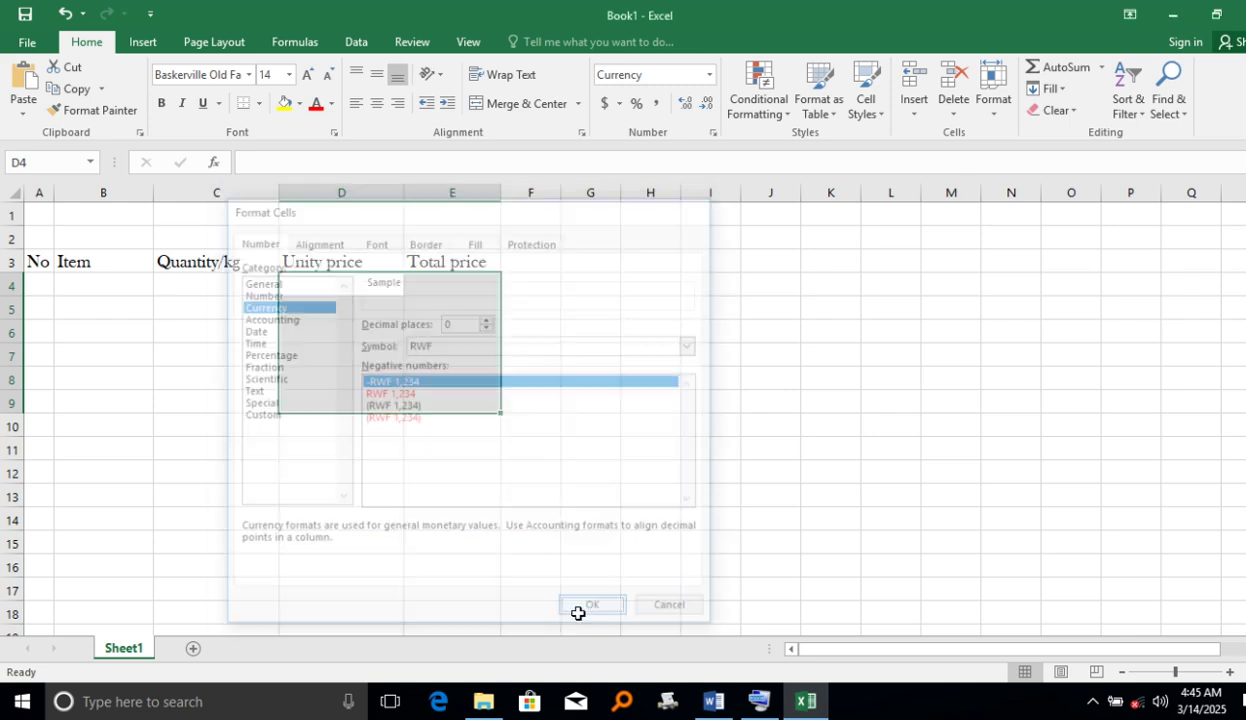
# Enter the first list row with number 1 in A4 and the item "Umuceri" in B4
pyautogui.click(40, 285)
pyautogui.write('1')
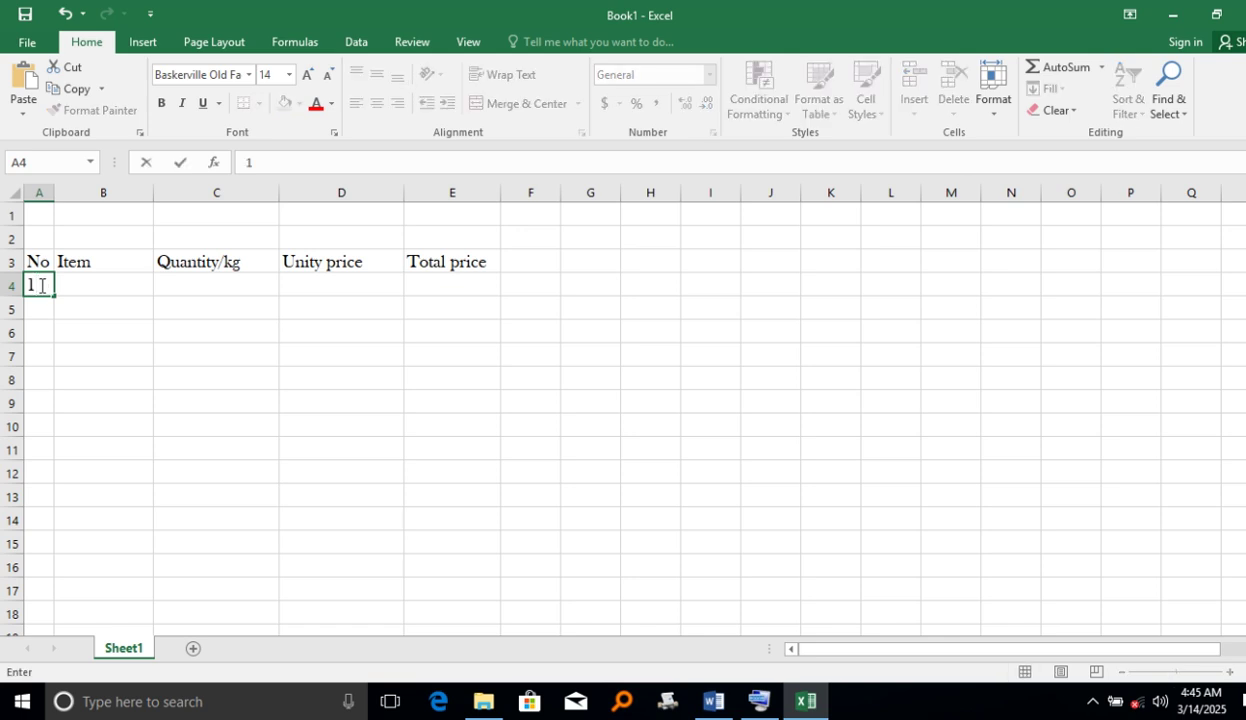
pyautogui.click(124, 282)
pyautogui.write('Umuce')
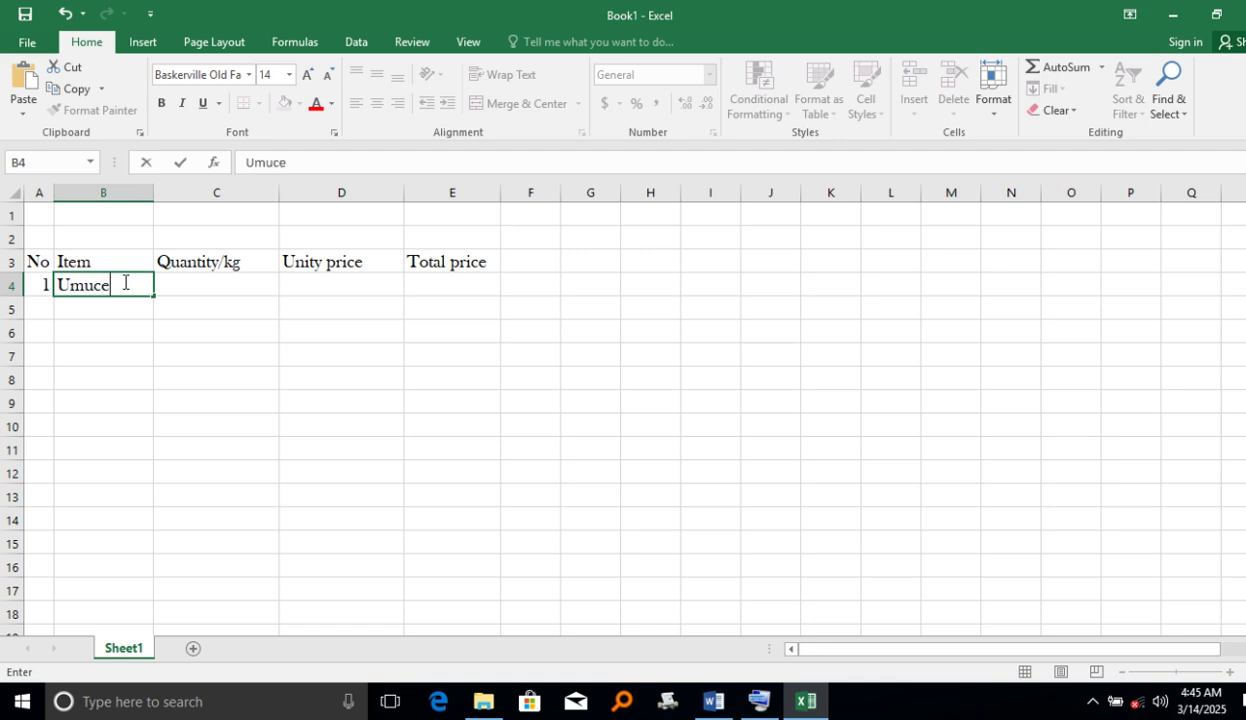
pyautogui.write('ri')
pyautogui.click(108, 310)
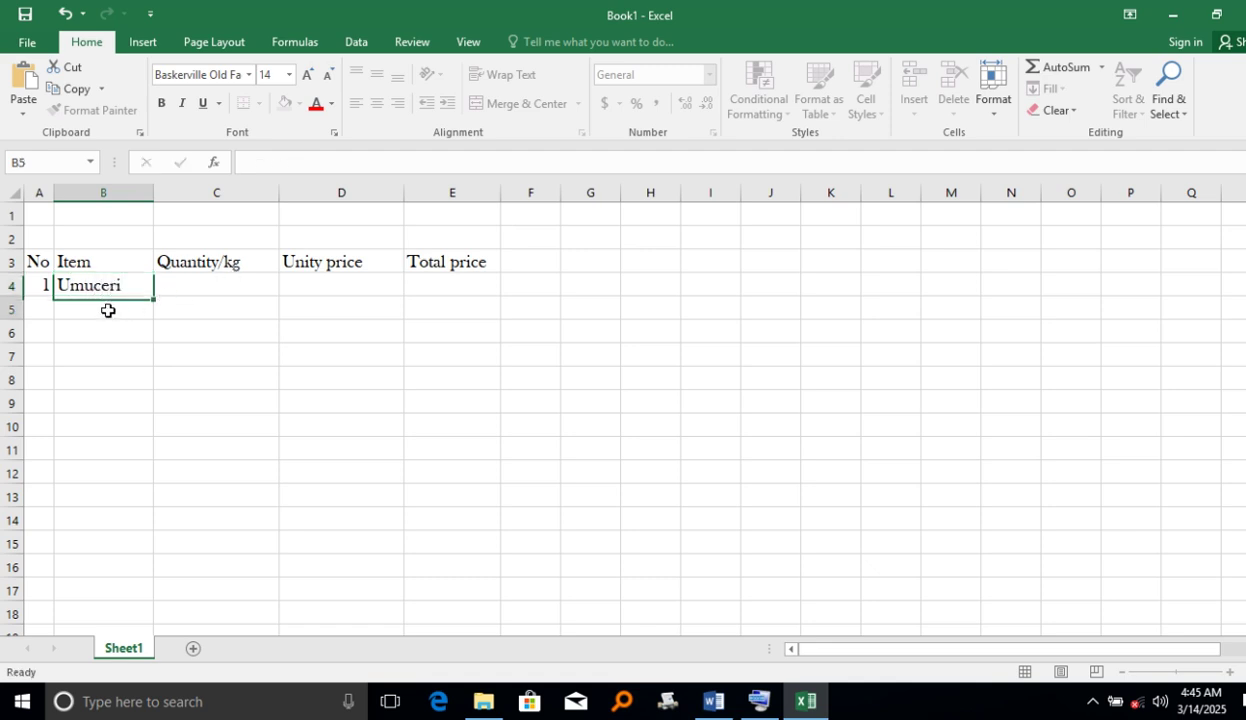
# Enter the second list row with number 2 in A5 and the item "Ibishyimbo" in B5
pyautogui.click(43, 308)
pyautogui.write('2')
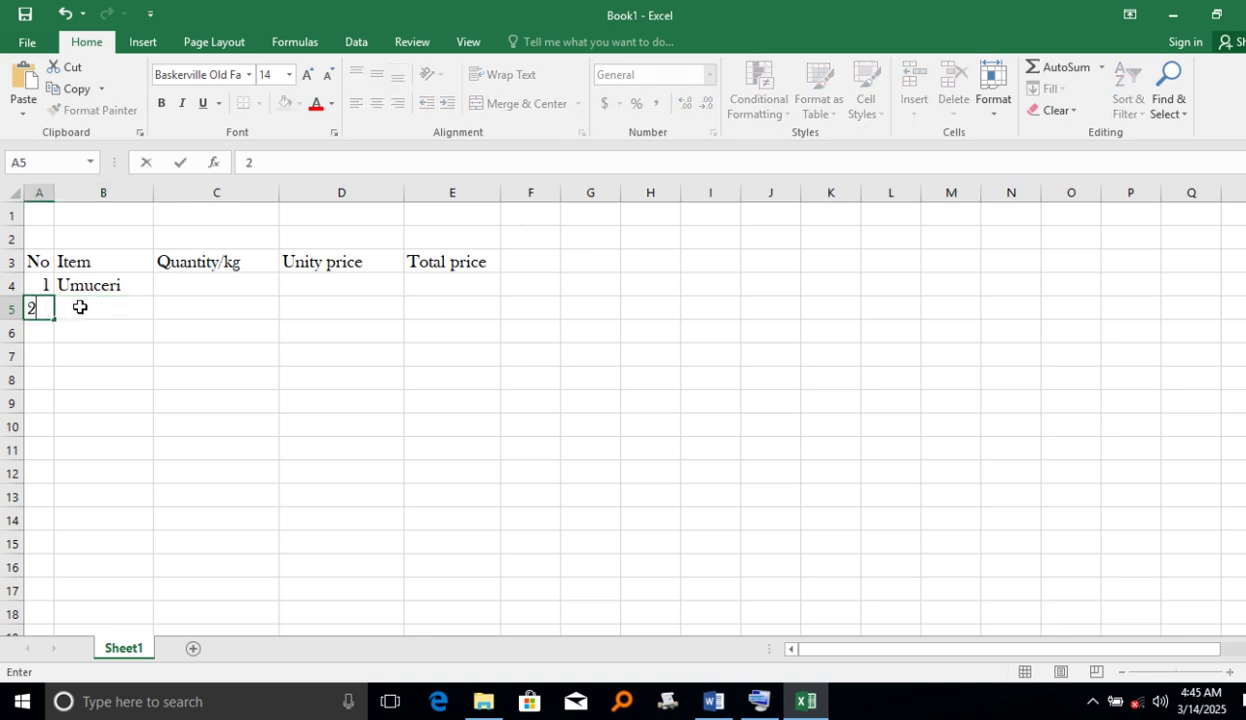
pyautogui.click(80, 307)
pyautogui.write('Ibish')
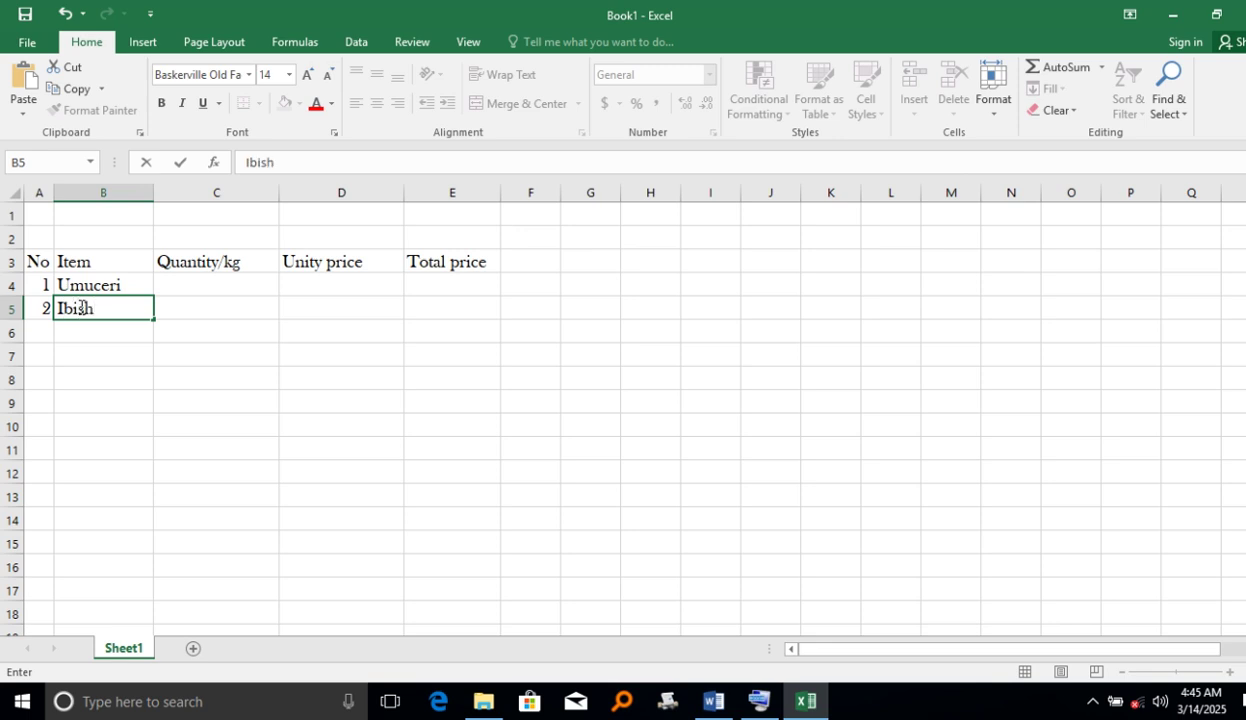
pyautogui.write('yimbo')
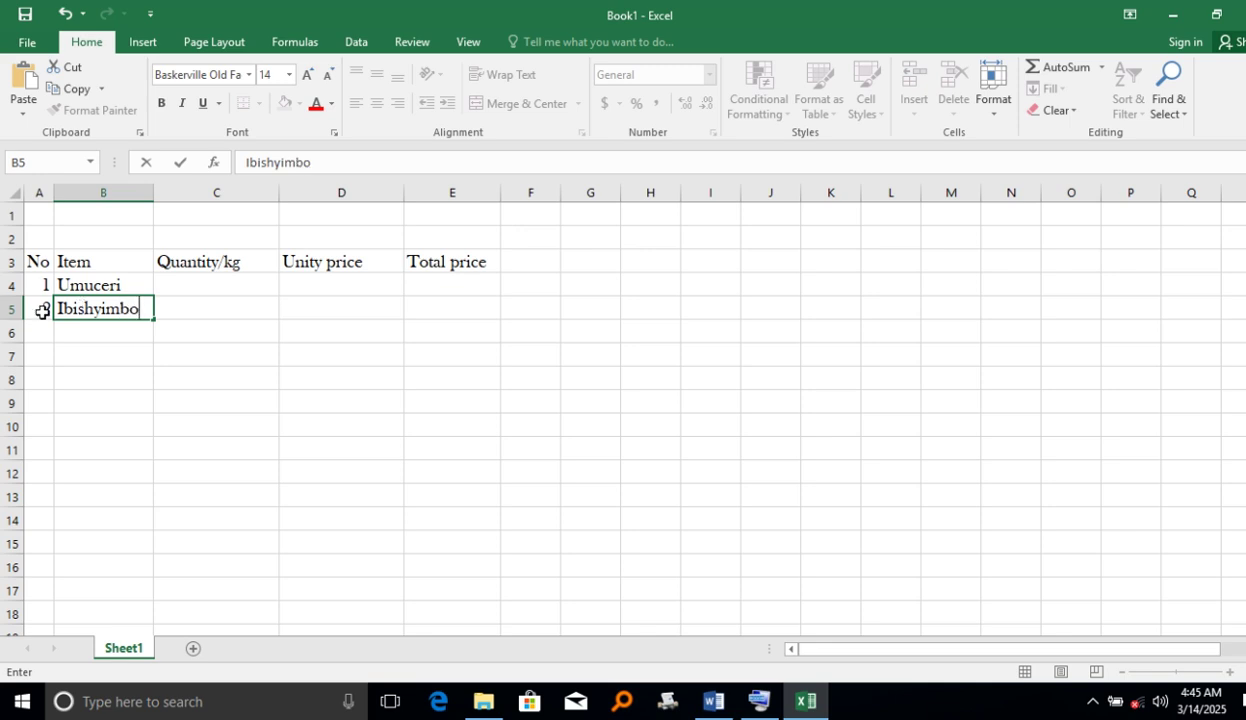
# Enter the third list row with number 3 in A6 and the item "iIbirayi" in B6
pyautogui.click(41, 325)
pyautogui.write('3')
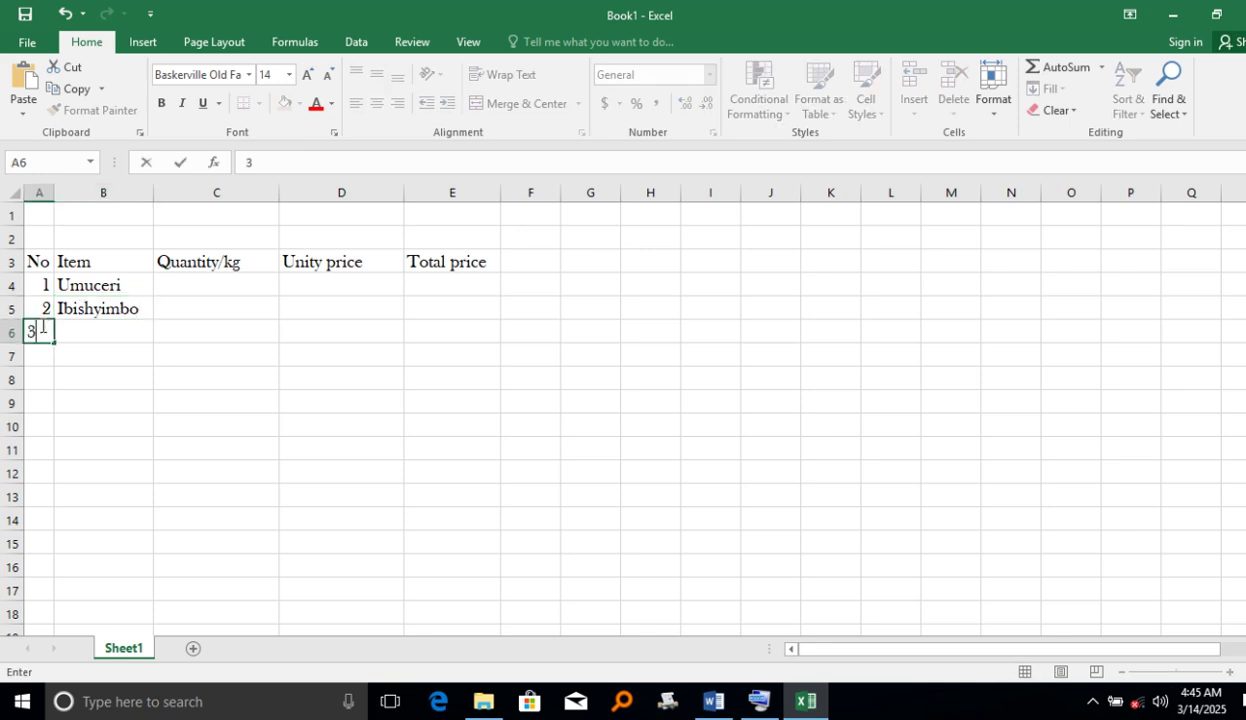
pyautogui.click(91, 328)
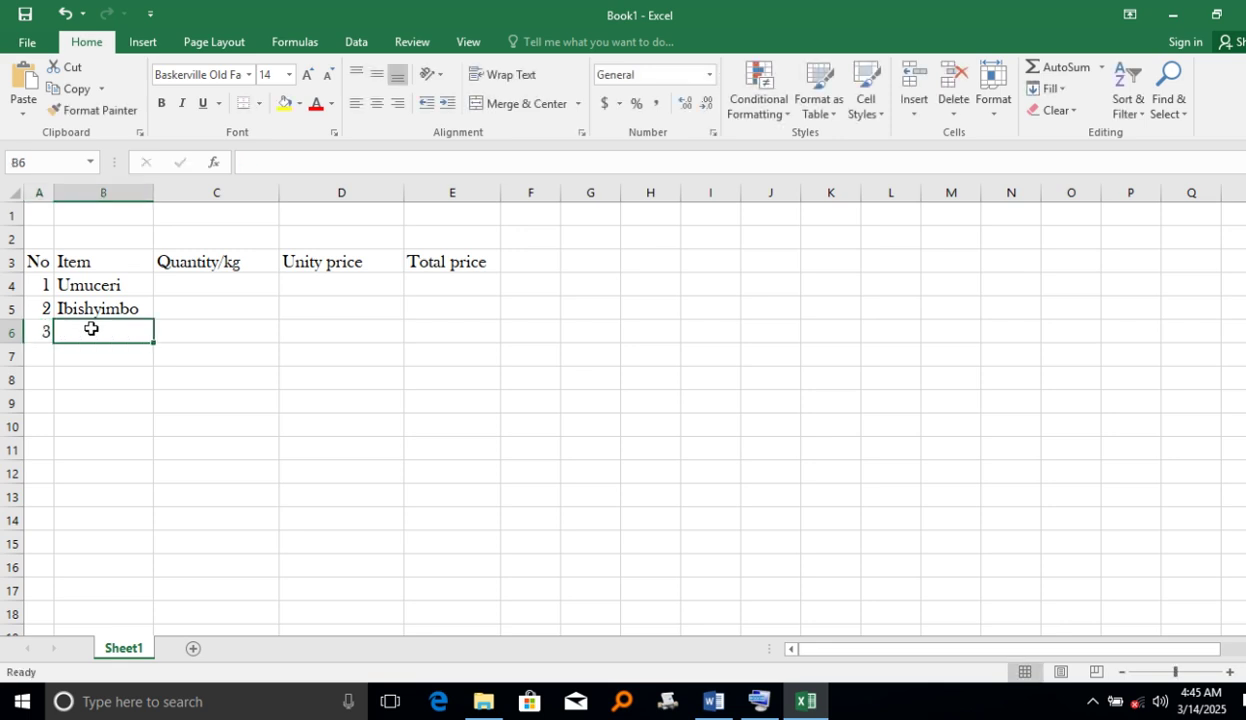
pyautogui.write('i')
pyautogui.press('BackSpace')
pyautogui.write('U')
pyautogui.press('BackSpace')
pyautogui.write('Ibirayi')
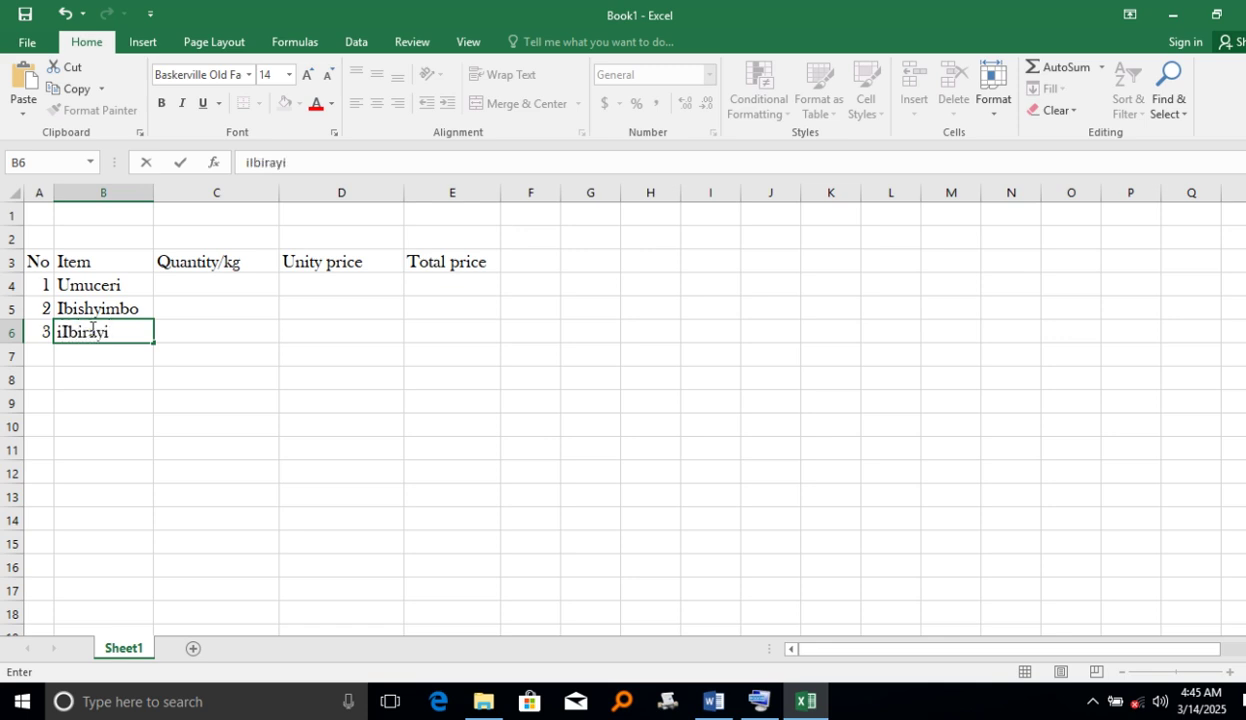
# Fill in the quantities 465, 600 and 413 in cells C4 to C6
pyautogui.click(182, 289)
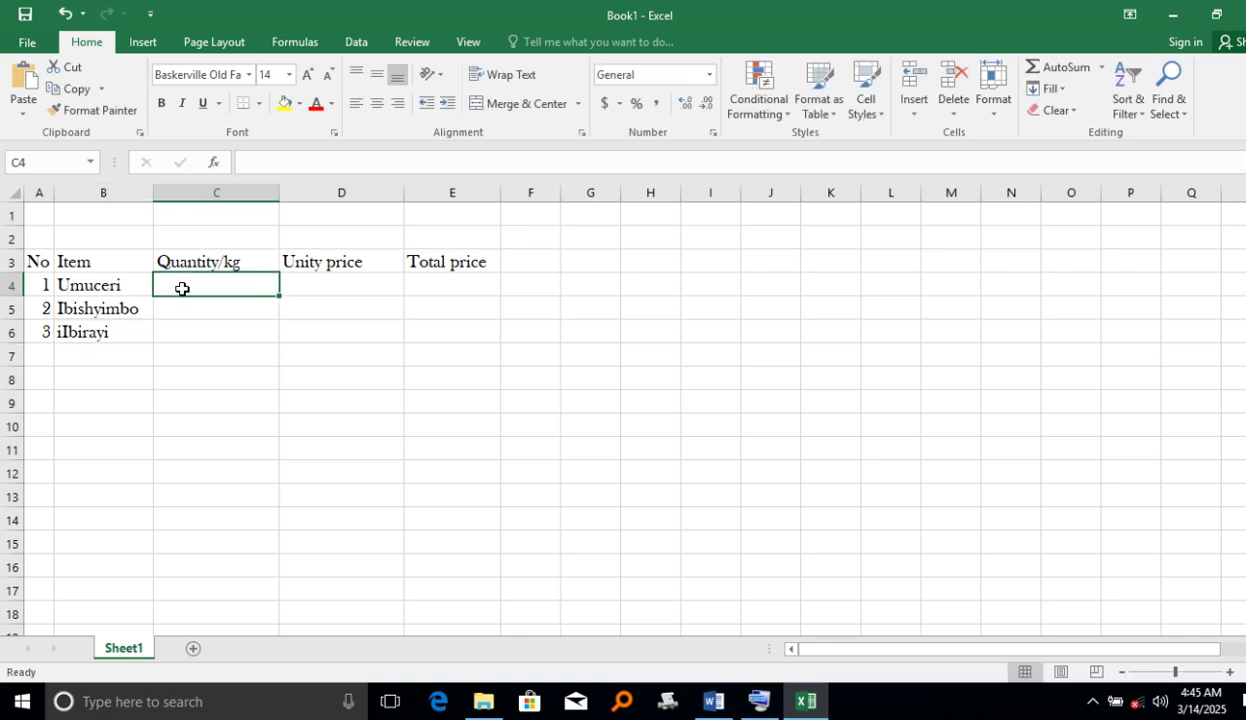
pyautogui.write('465')
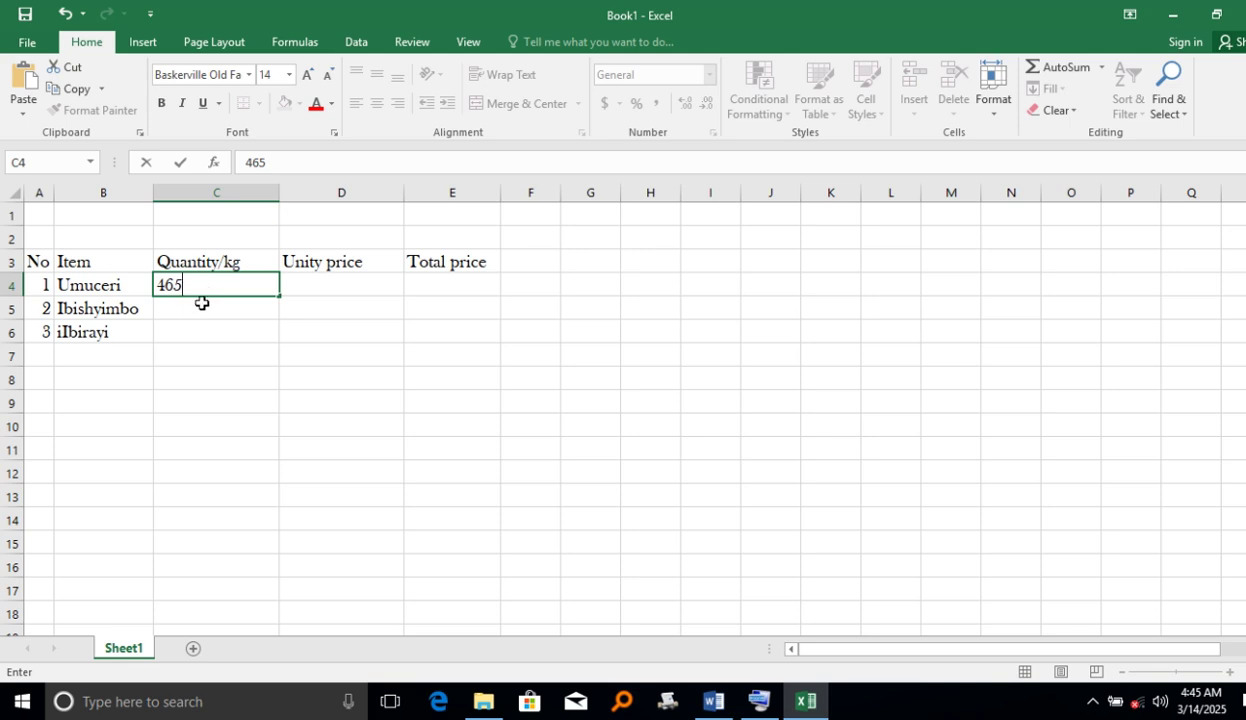
pyautogui.click(192, 309)
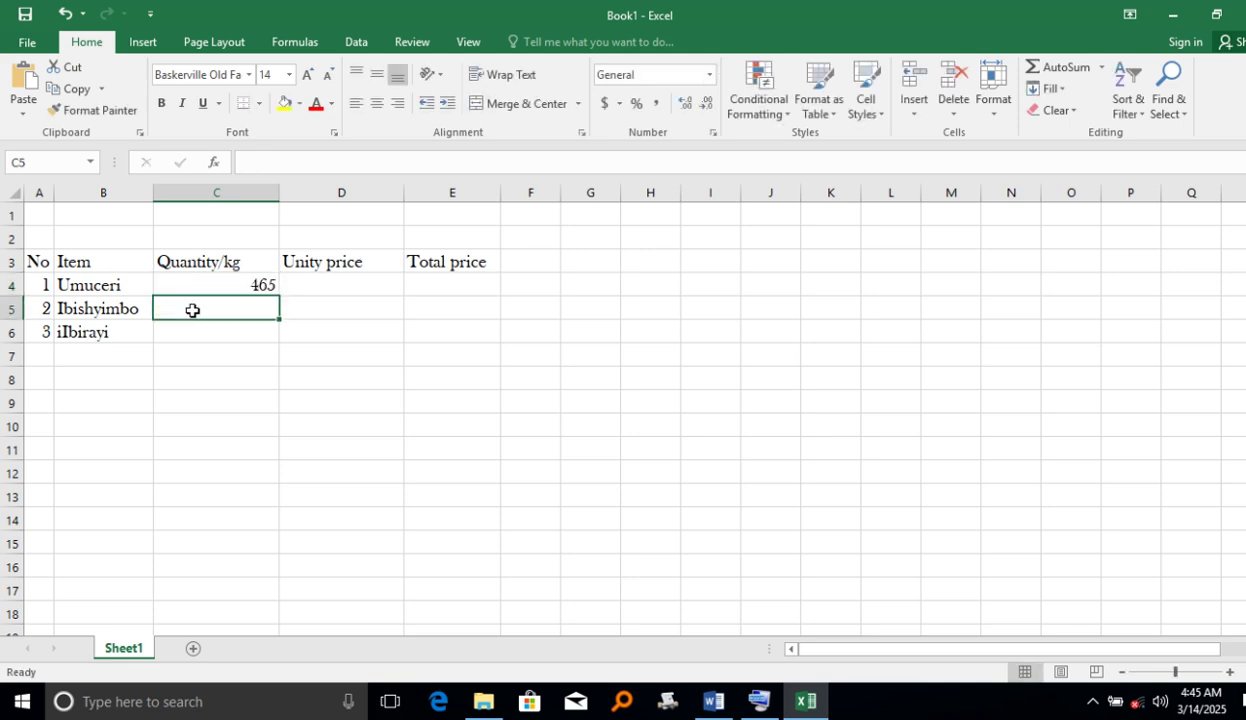
pyautogui.write('600')
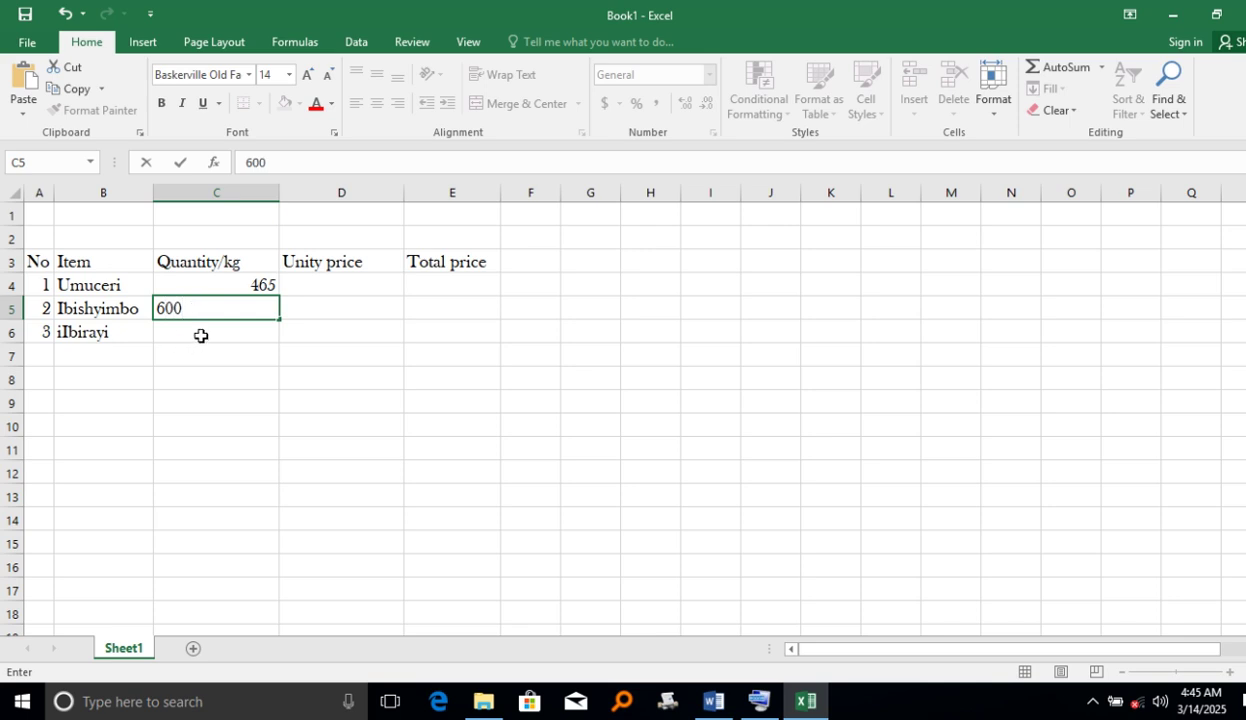
pyautogui.click(201, 336)
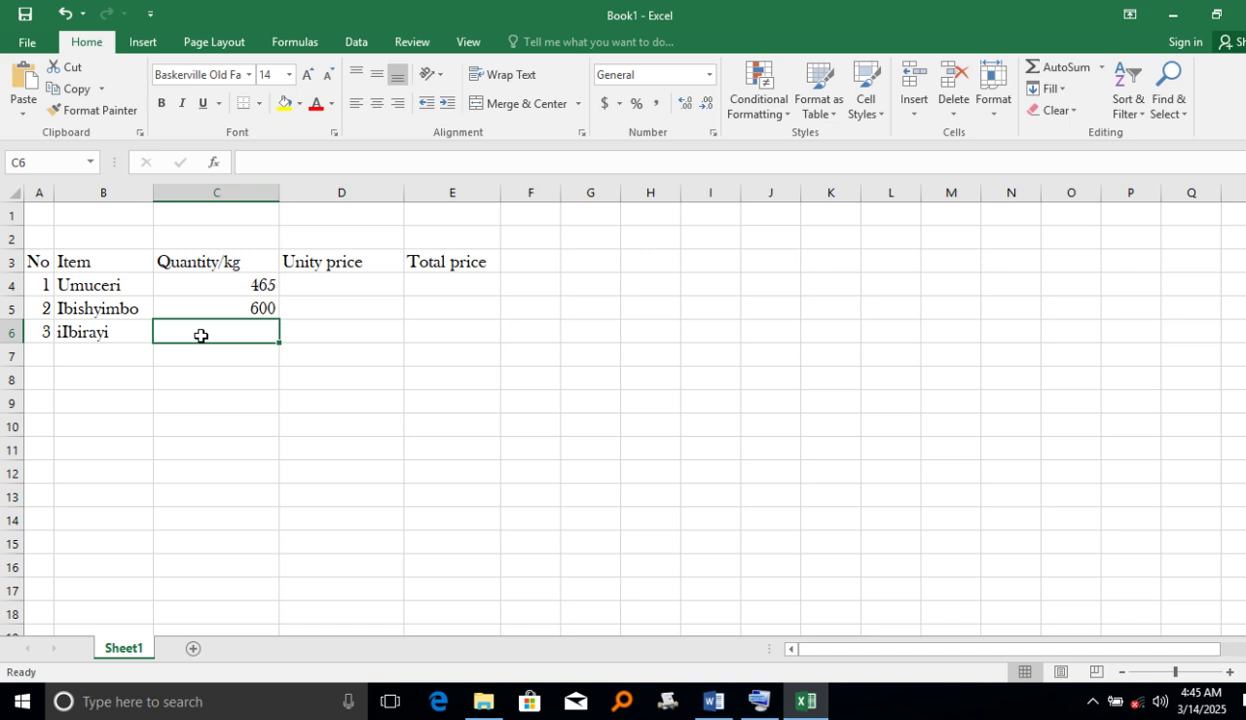
pyautogui.write('413')
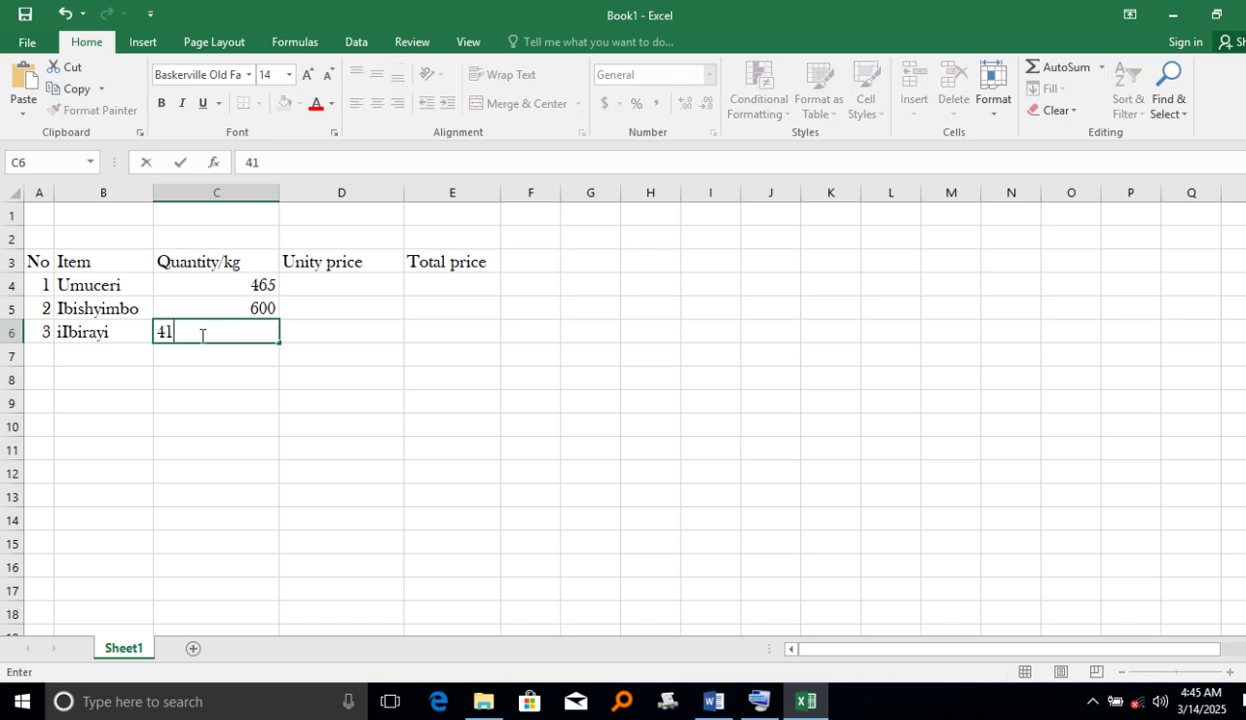
# Fill in the unity prices 1500, 1700 and 650 in cells D4 to D6
pyautogui.click(345, 286)
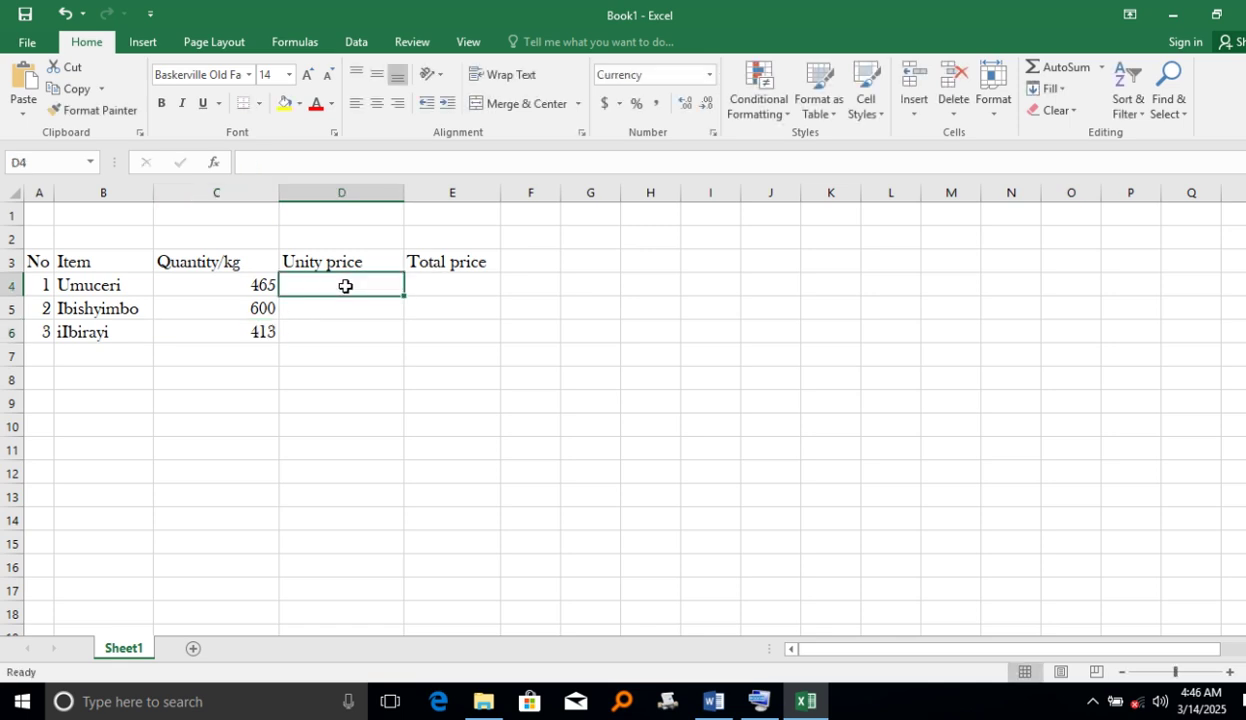
pyautogui.write('1500')
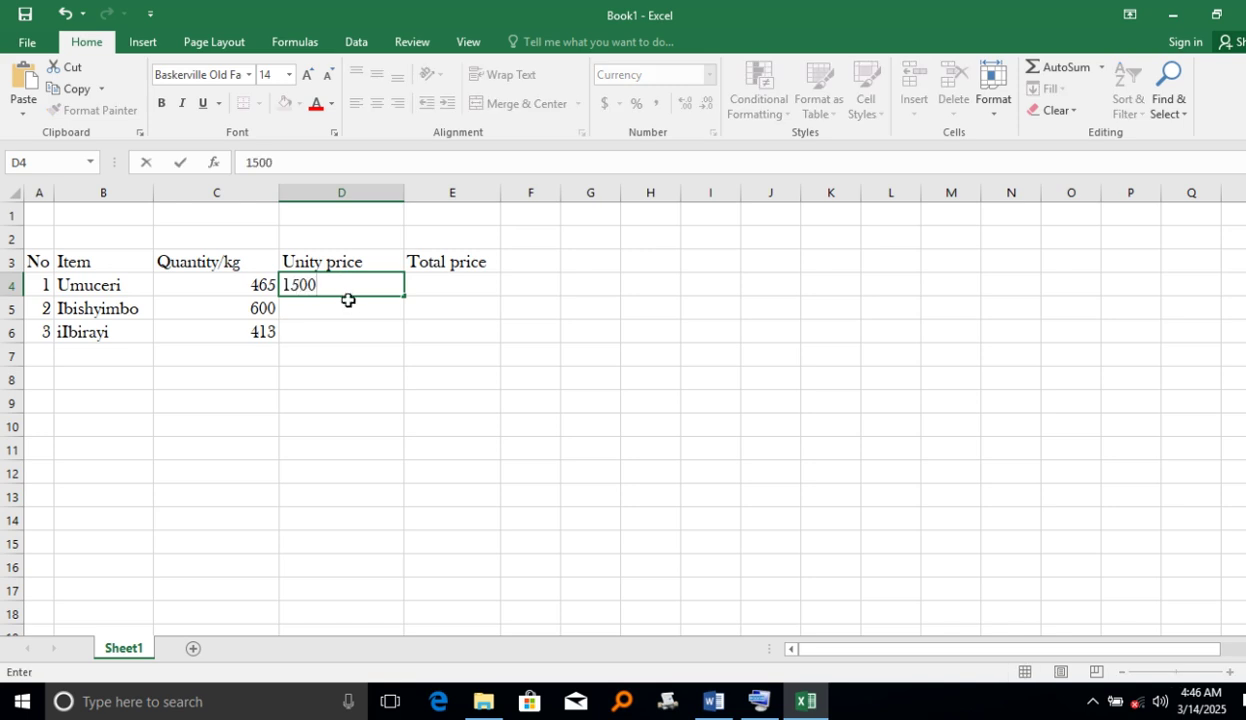
pyautogui.click(349, 301)
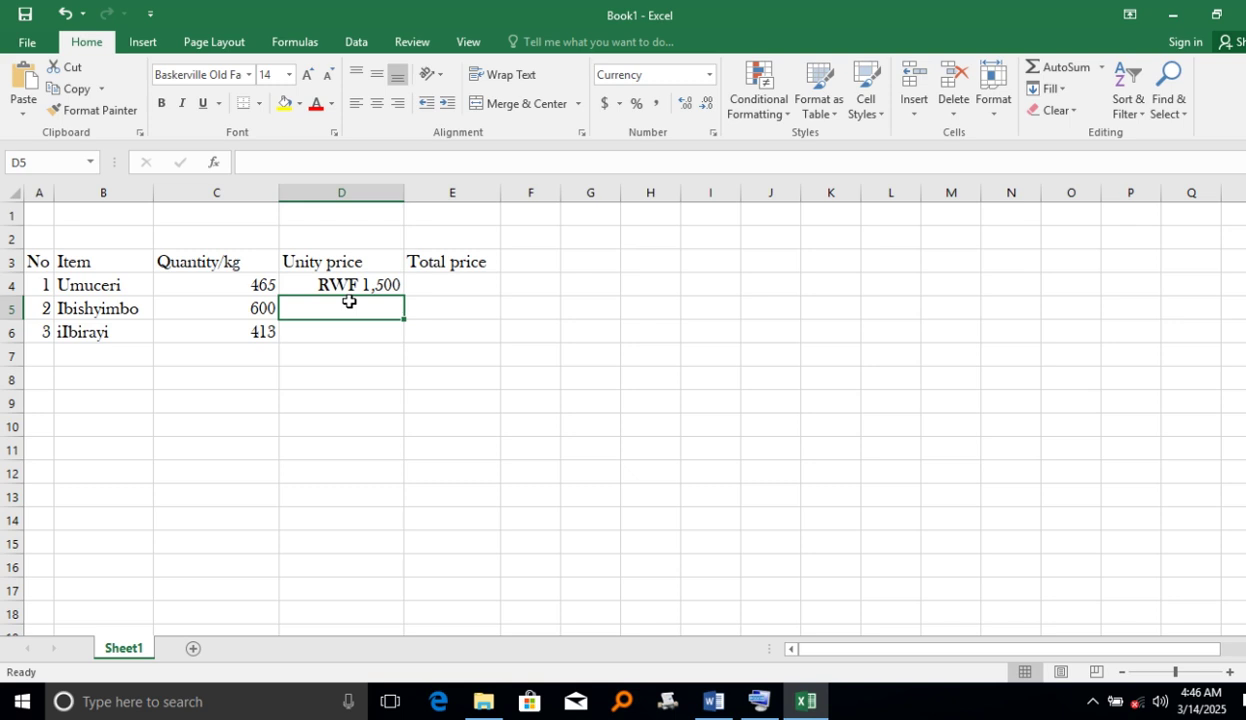
pyautogui.write('1700')
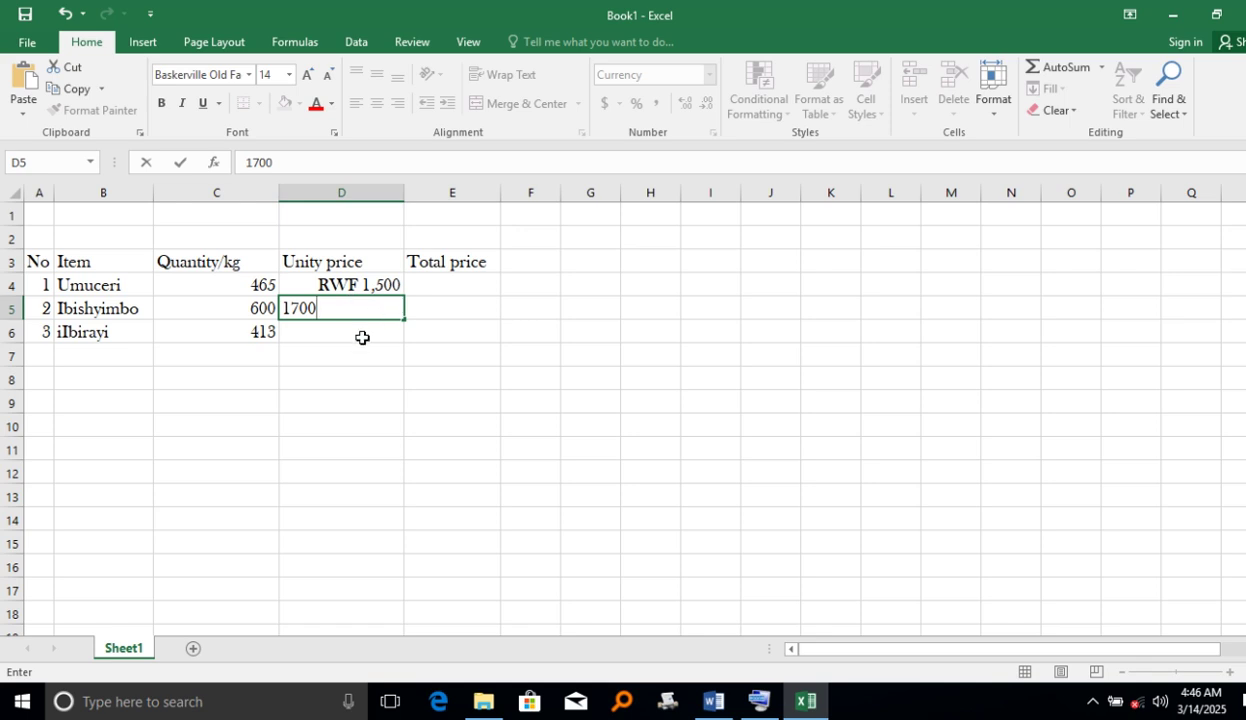
pyautogui.click(354, 335)
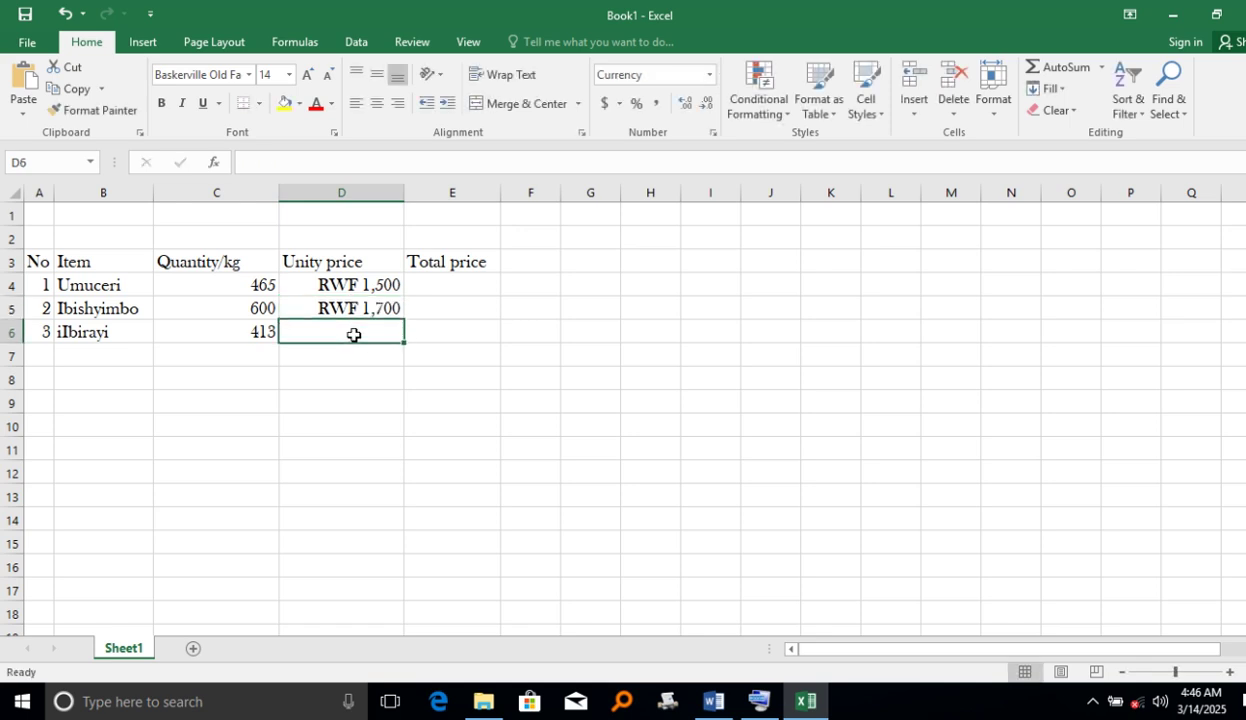
pyautogui.write('65')
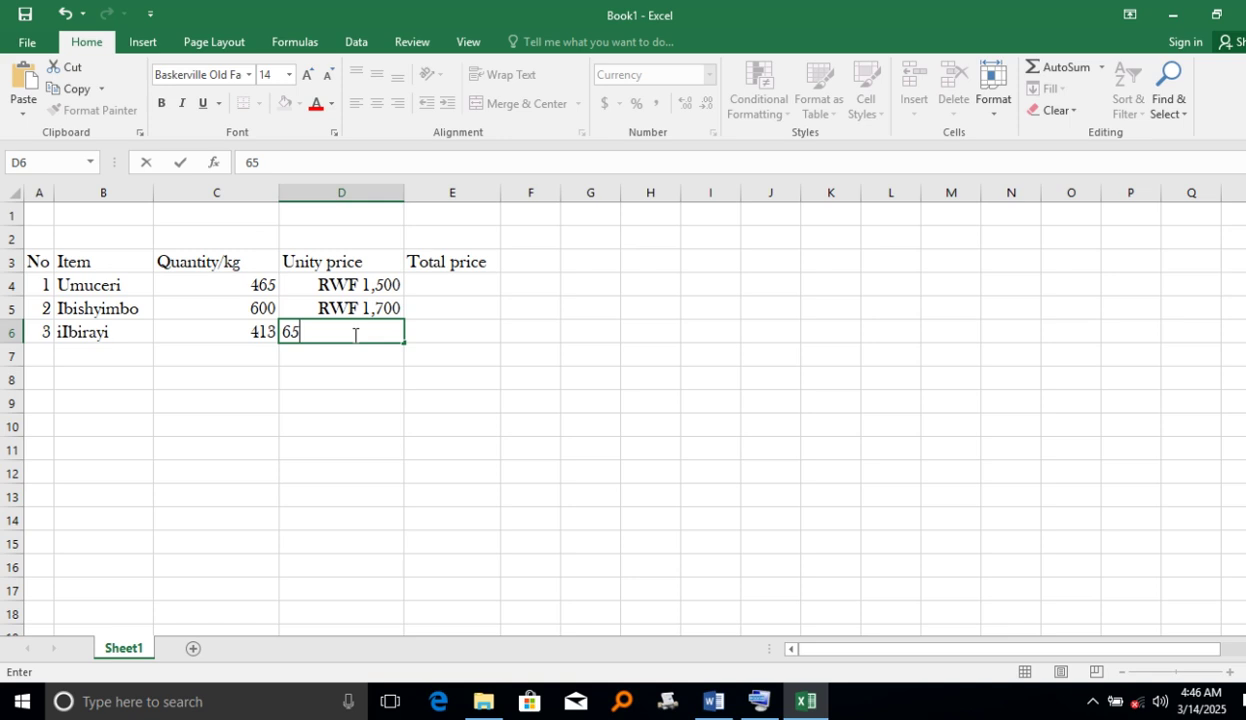
# Bring up the on-screen keyboard and start a formula in cell E4 with the PRODUCT function
pyautogui.click(450, 286)
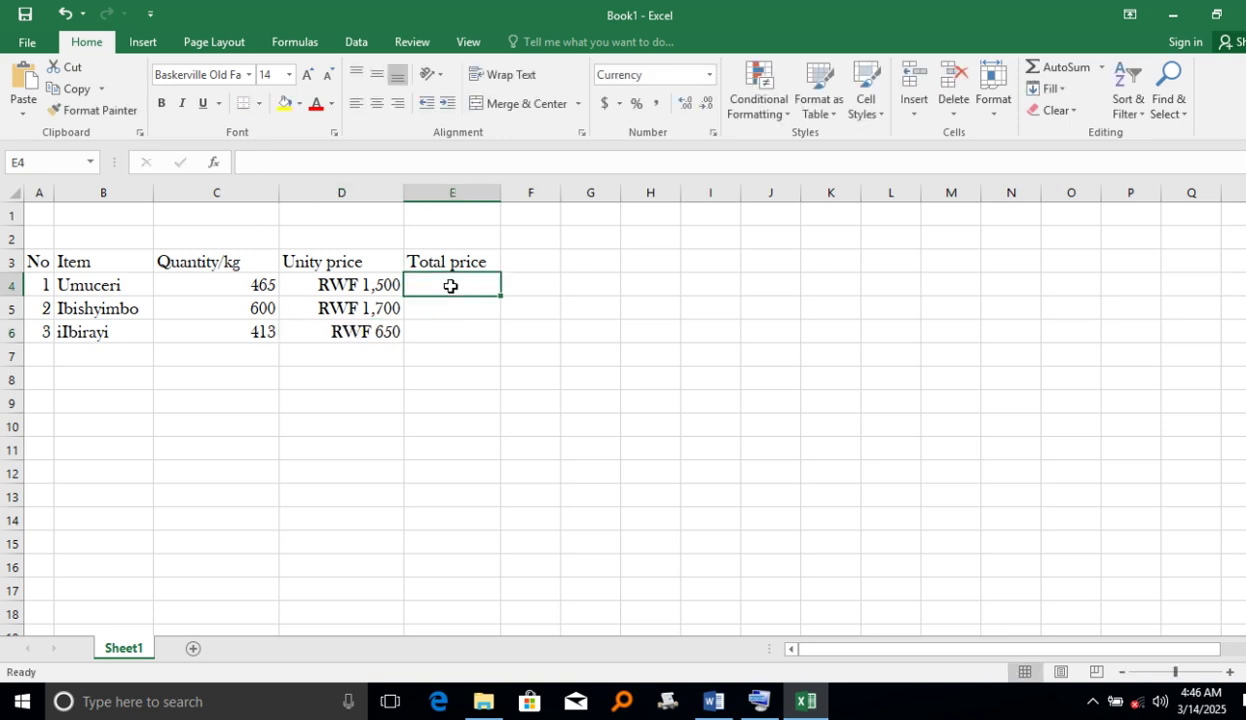
pyautogui.click(759, 701)
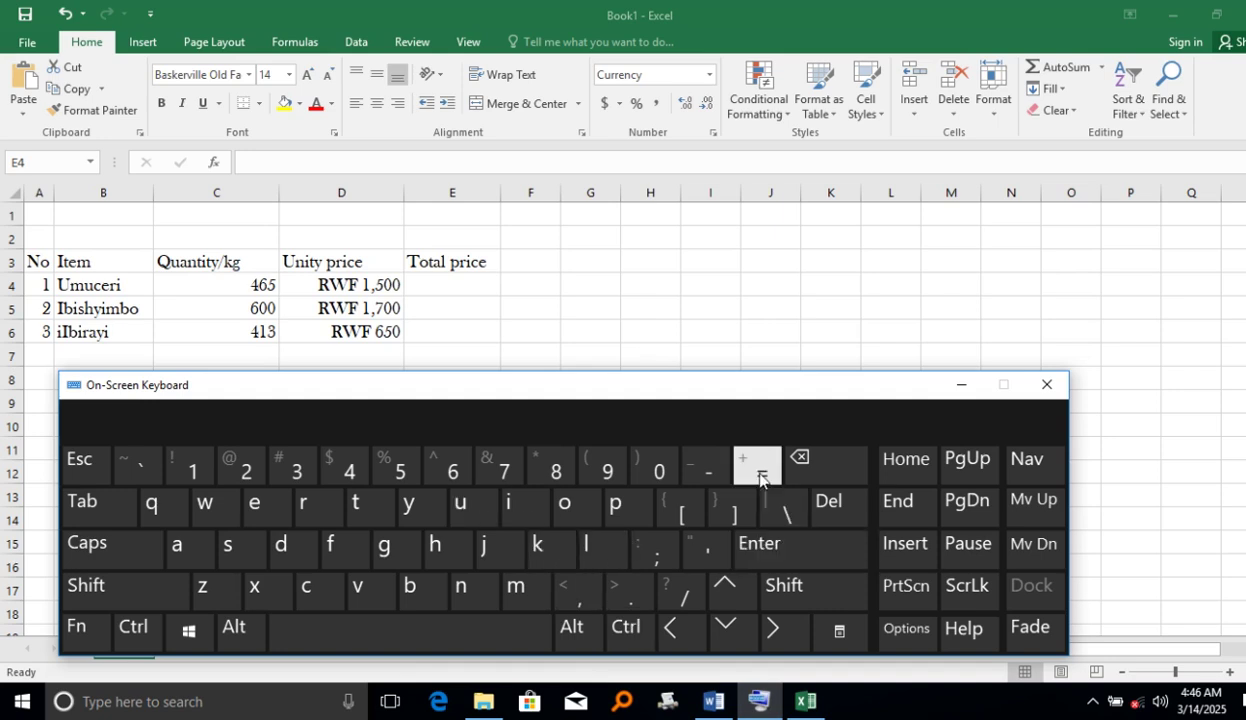
pyautogui.click(434, 284)
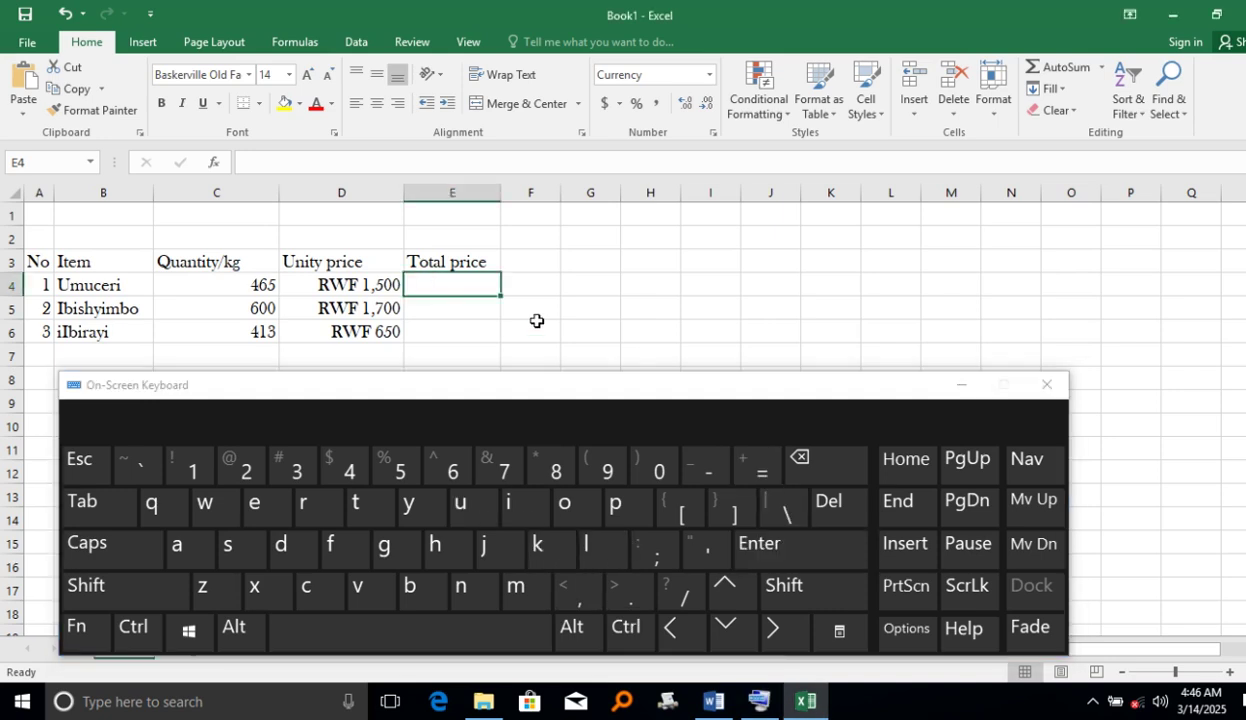
pyautogui.click(759, 476)
pyautogui.click(615, 504)
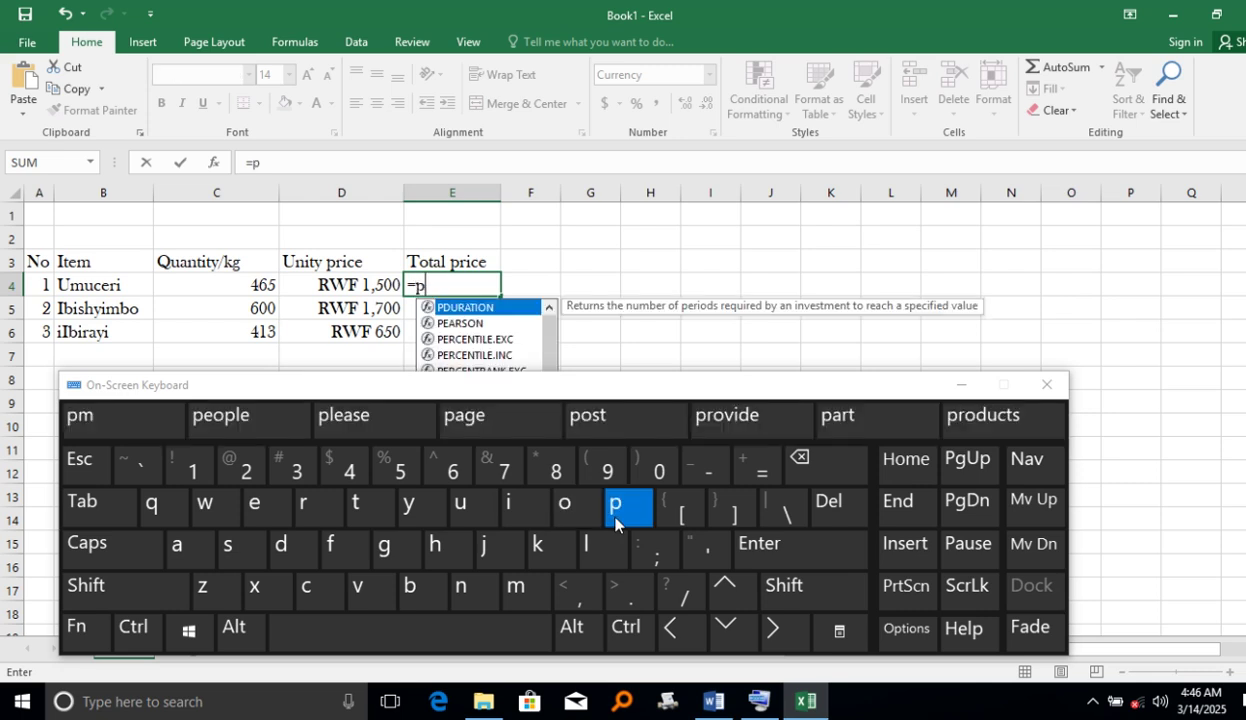
pyautogui.click(303, 505)
pyautogui.click(565, 505)
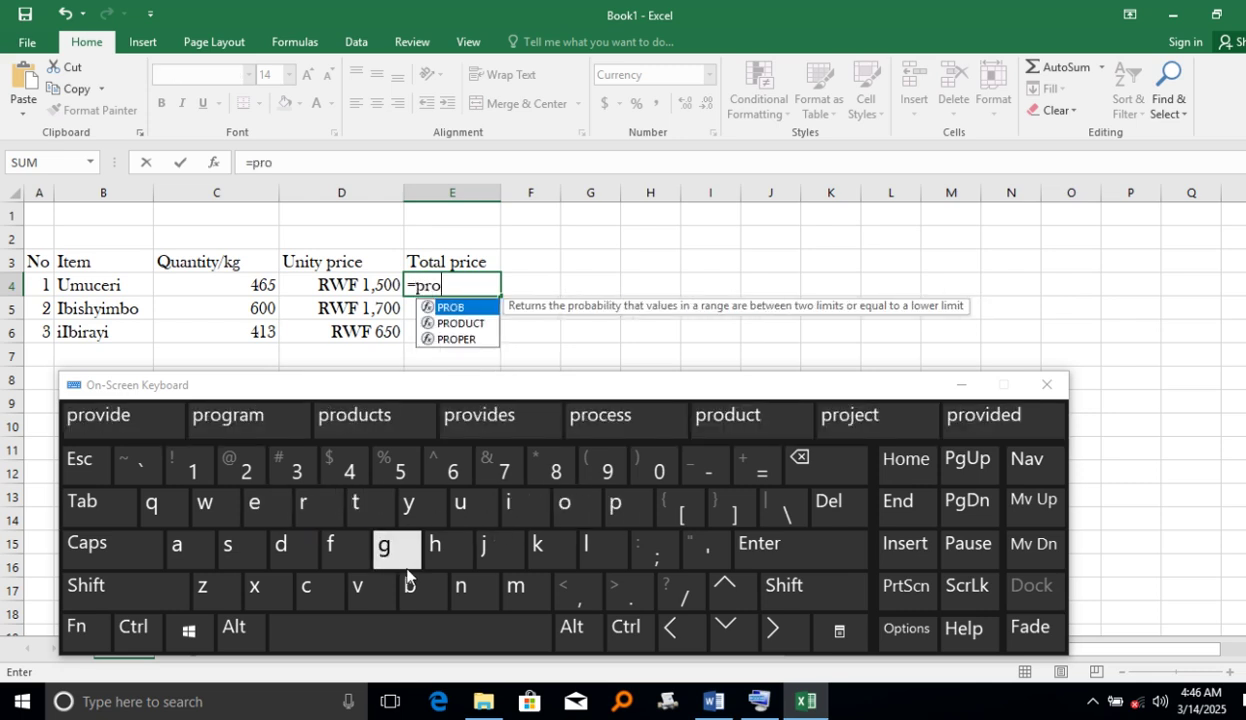
pyautogui.click(281, 545)
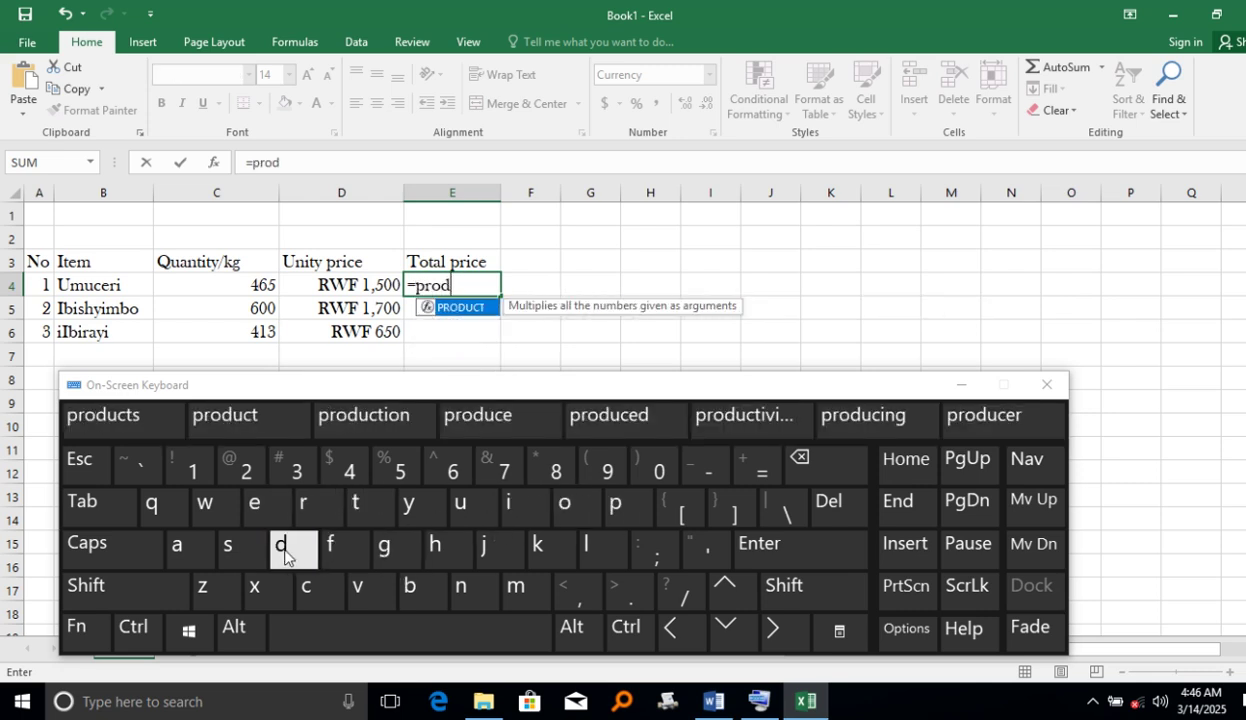
pyautogui.doubleClick(450, 308)
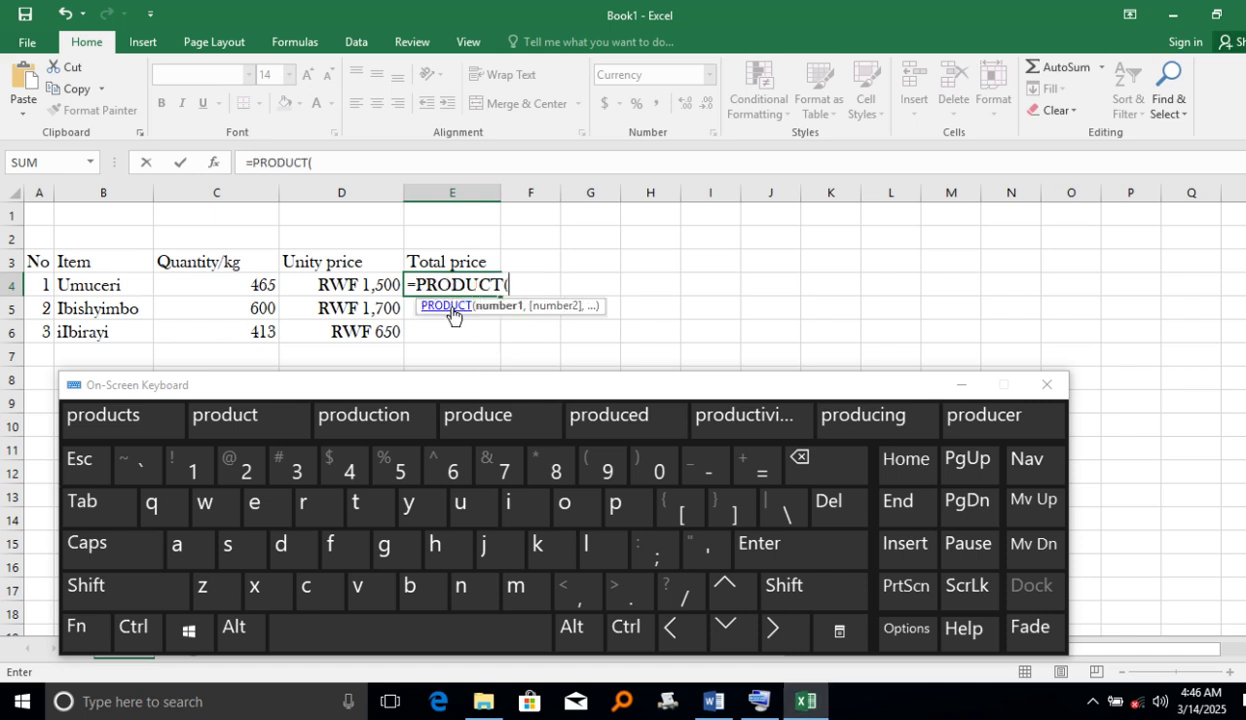
# Complete the PRODUCT formula in E4 with the range C4:D4 and enter it
pyautogui.click(242, 290)
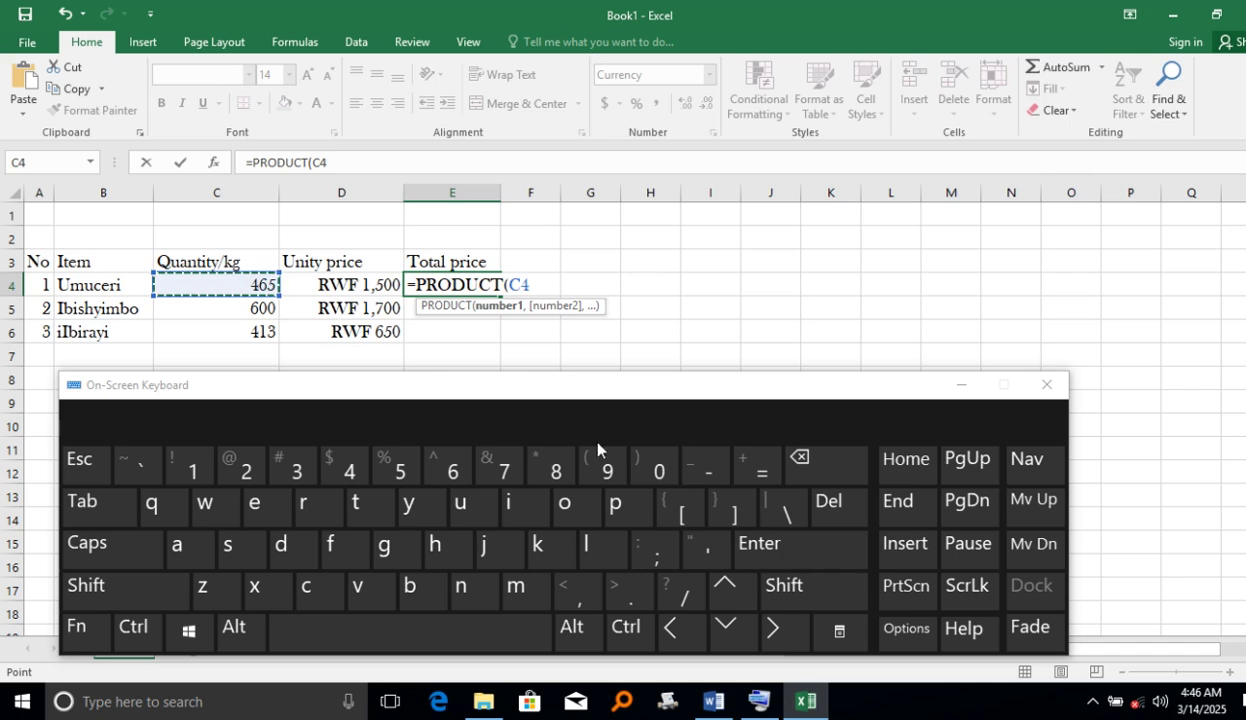
pyautogui.click(784, 589)
pyautogui.click(657, 560)
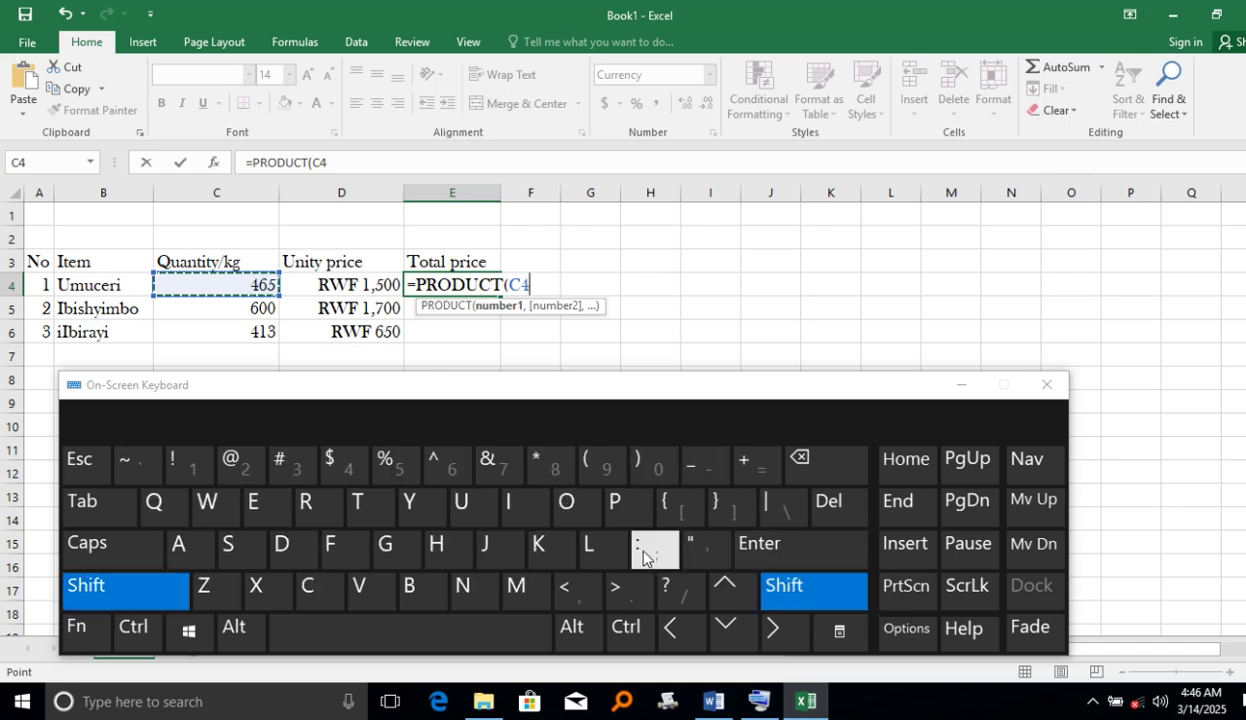
pyautogui.click(357, 290)
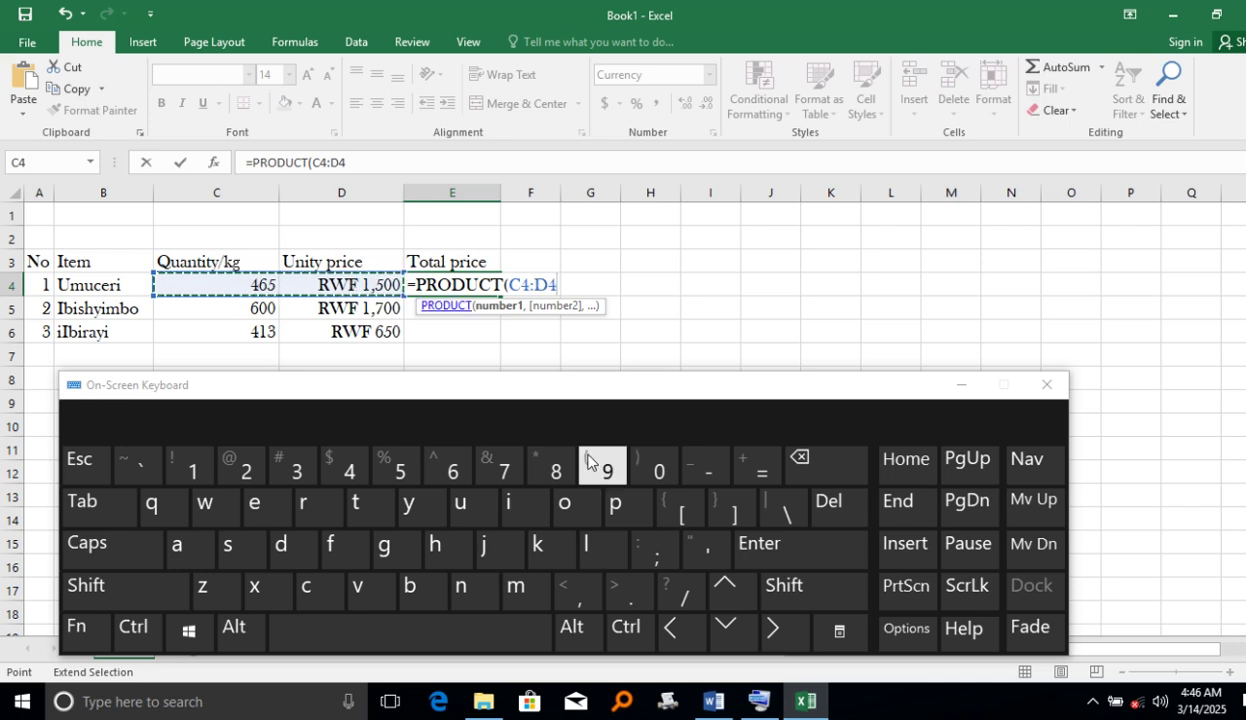
pyautogui.click(787, 588)
pyautogui.click(645, 462)
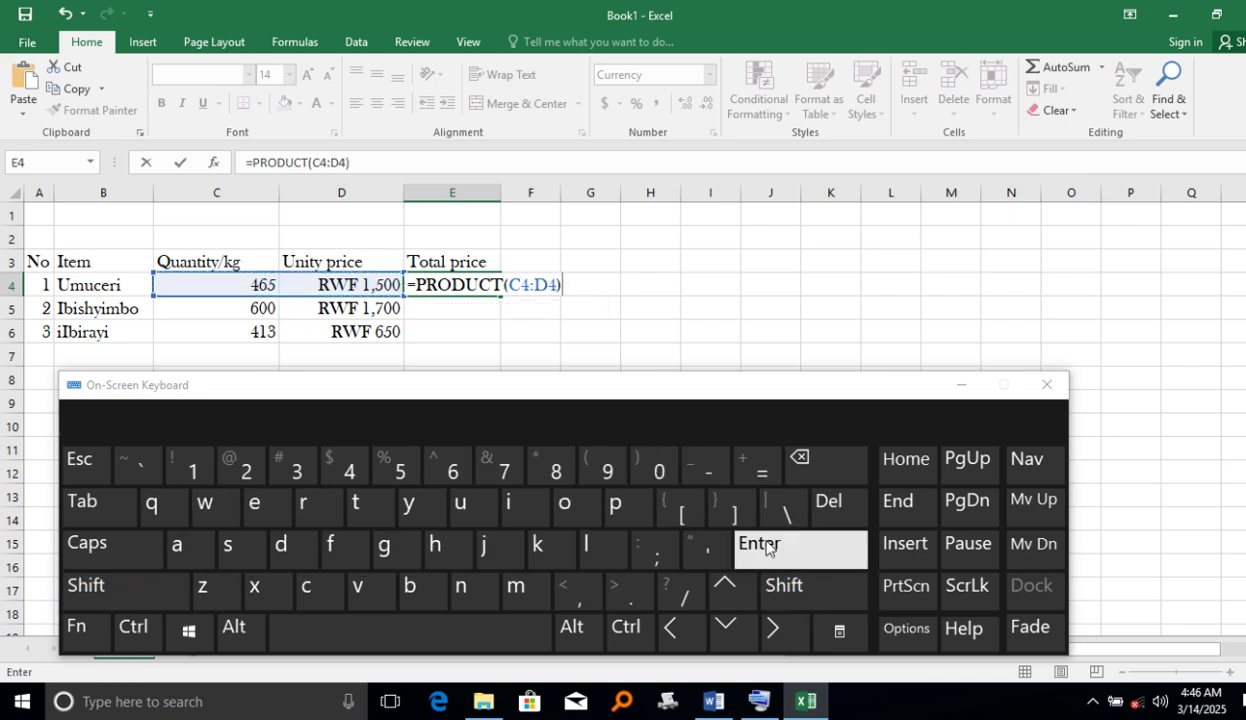
pyautogui.click(806, 555)
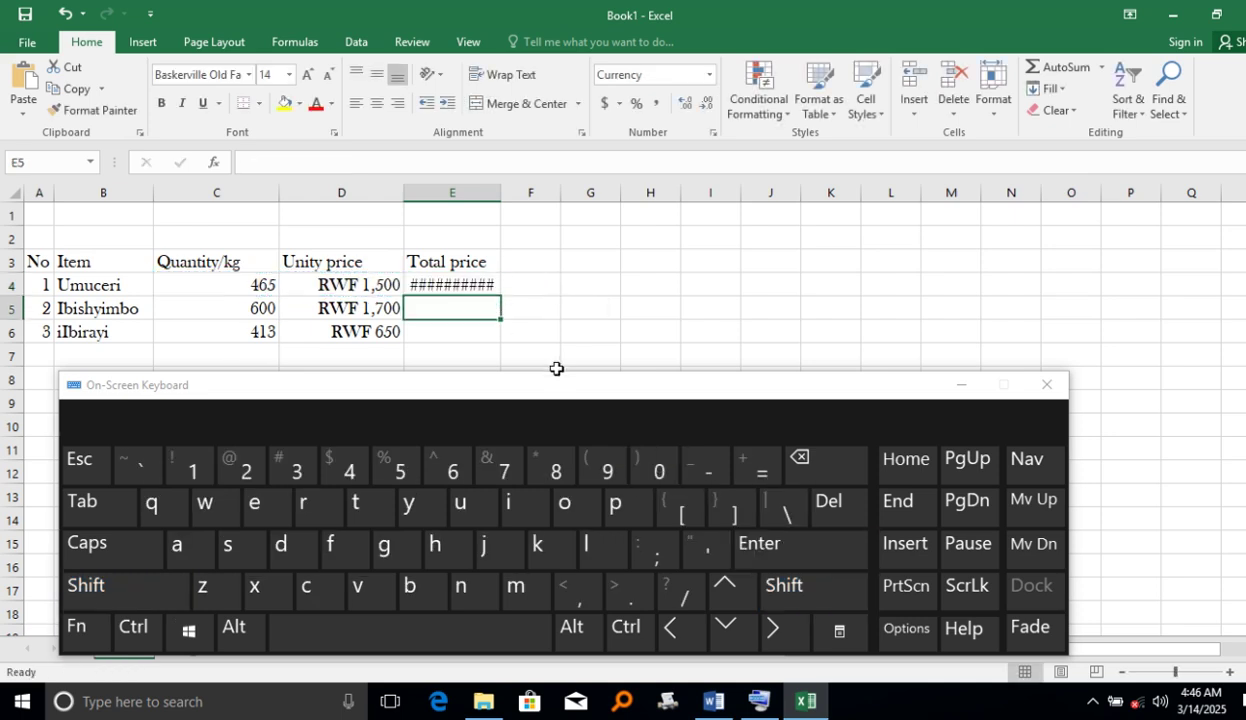
# Widen column E to fit the total price and fill the E4 formula down through E6
pyautogui.moveTo(500, 190); pyautogui.dragTo(527, 197)
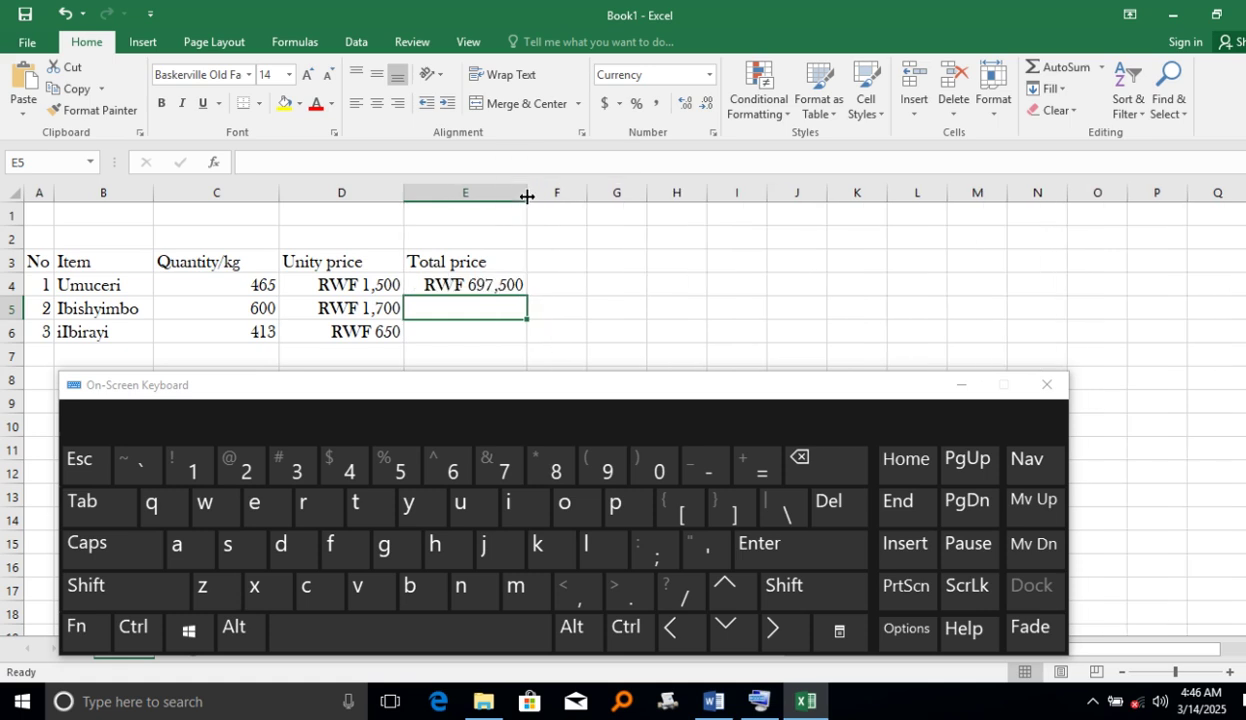
pyautogui.click(452, 284)
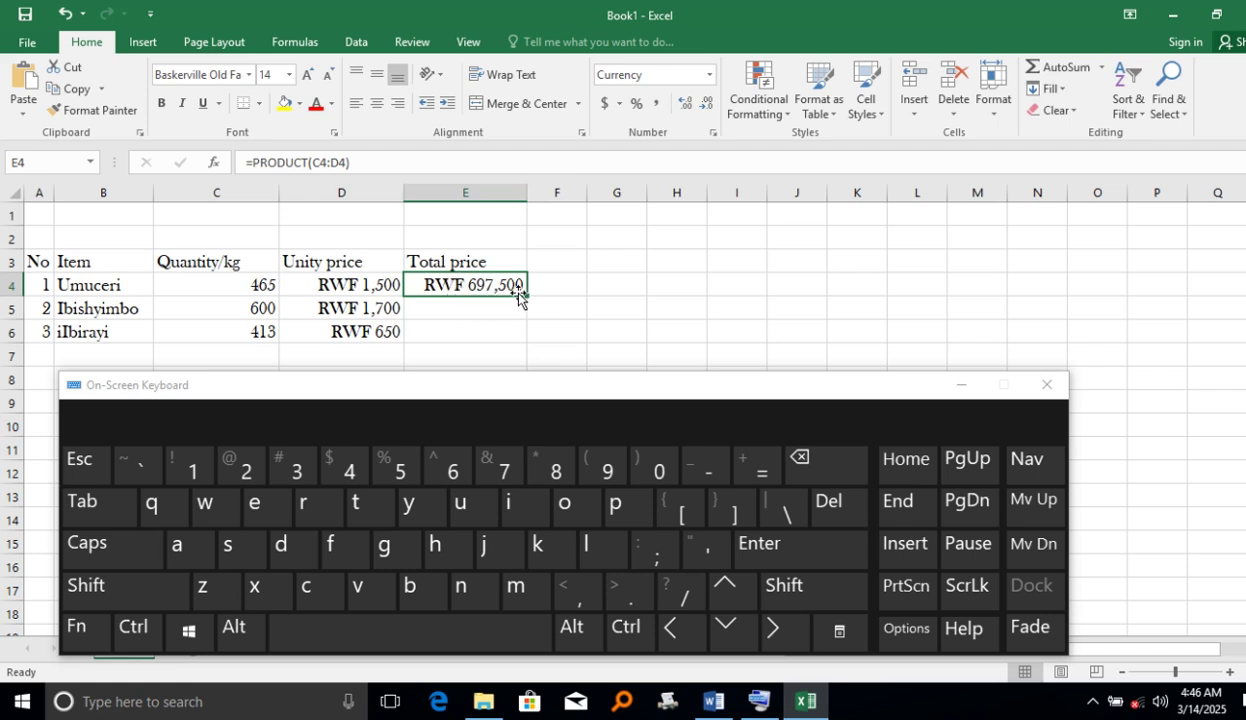
pyautogui.moveTo(526, 296); pyautogui.dragTo(513, 335)
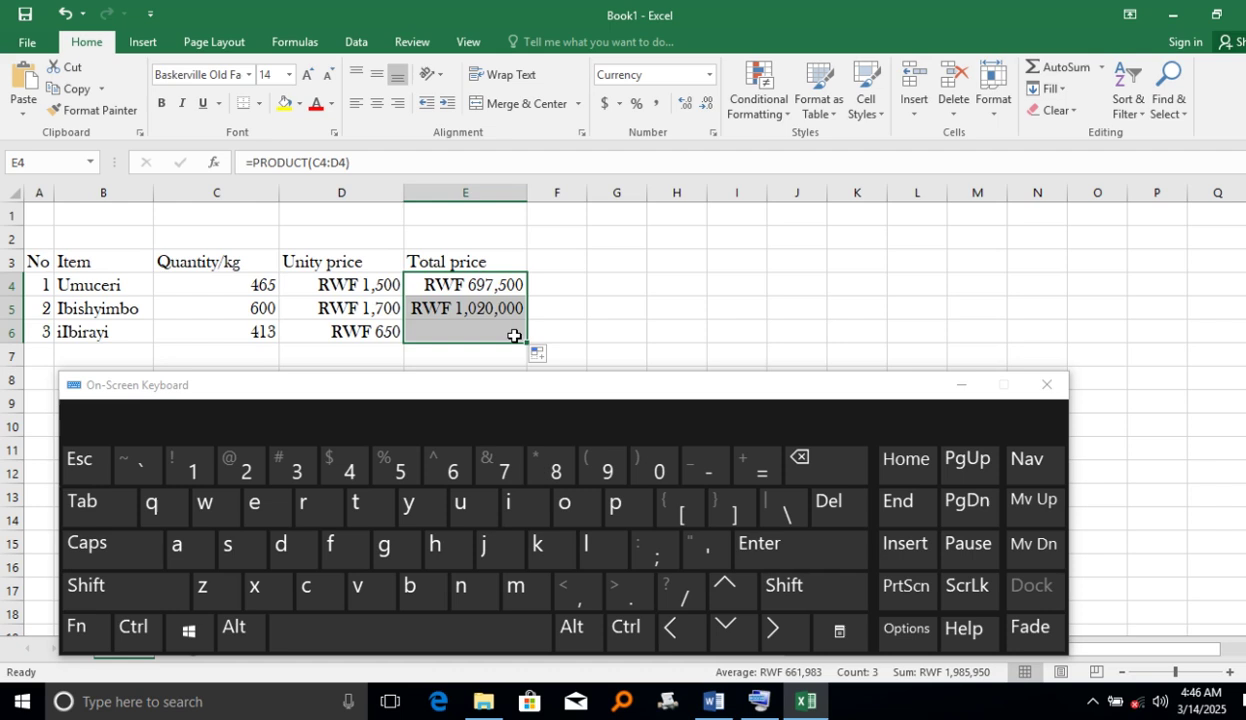
# Move the on-screen keyboard clear of the table and enter =SUM(E4:E6) in cell E7
pyautogui.moveTo(815, 389); pyautogui.dragTo(807, 487)
pyautogui.click(450, 356)
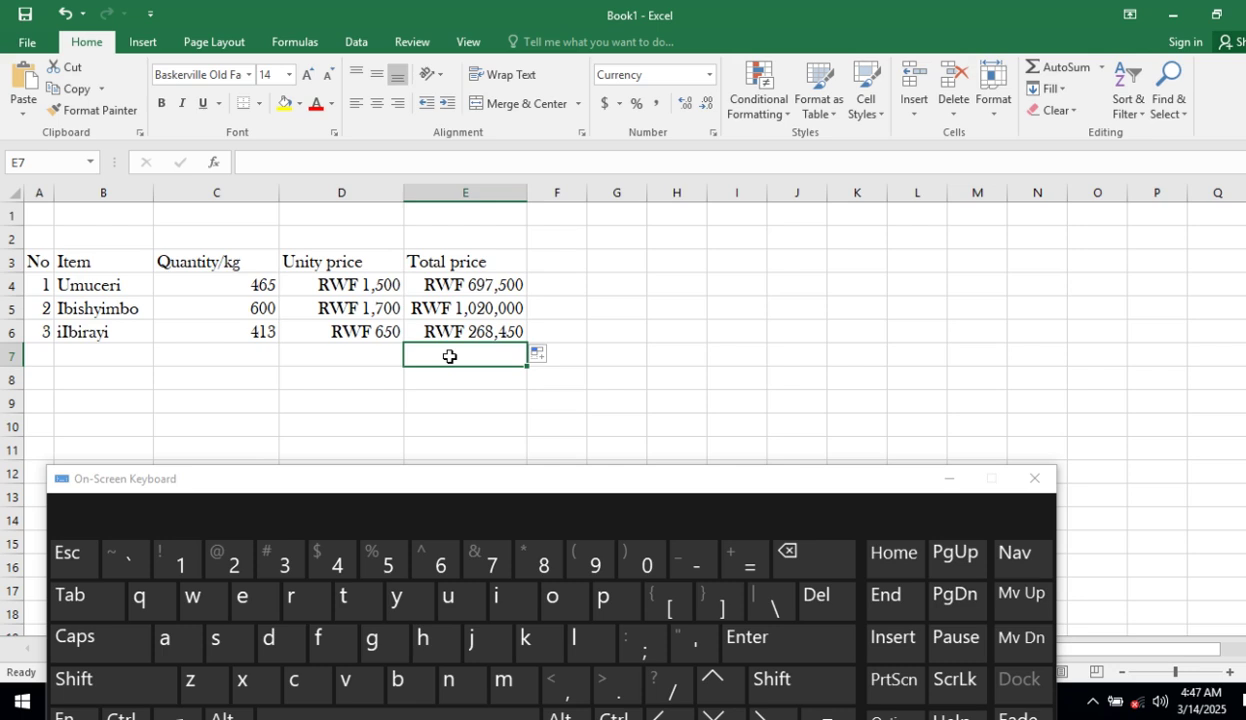
pyautogui.write('=')
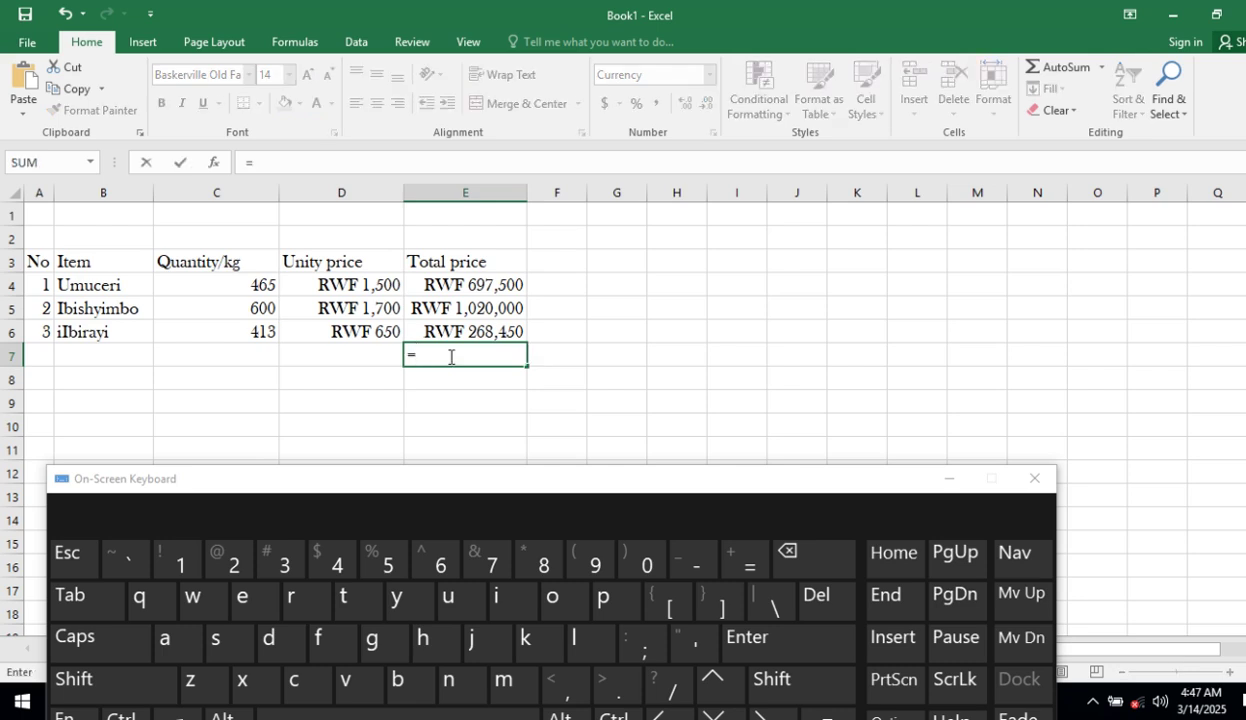
pyautogui.write('sum')
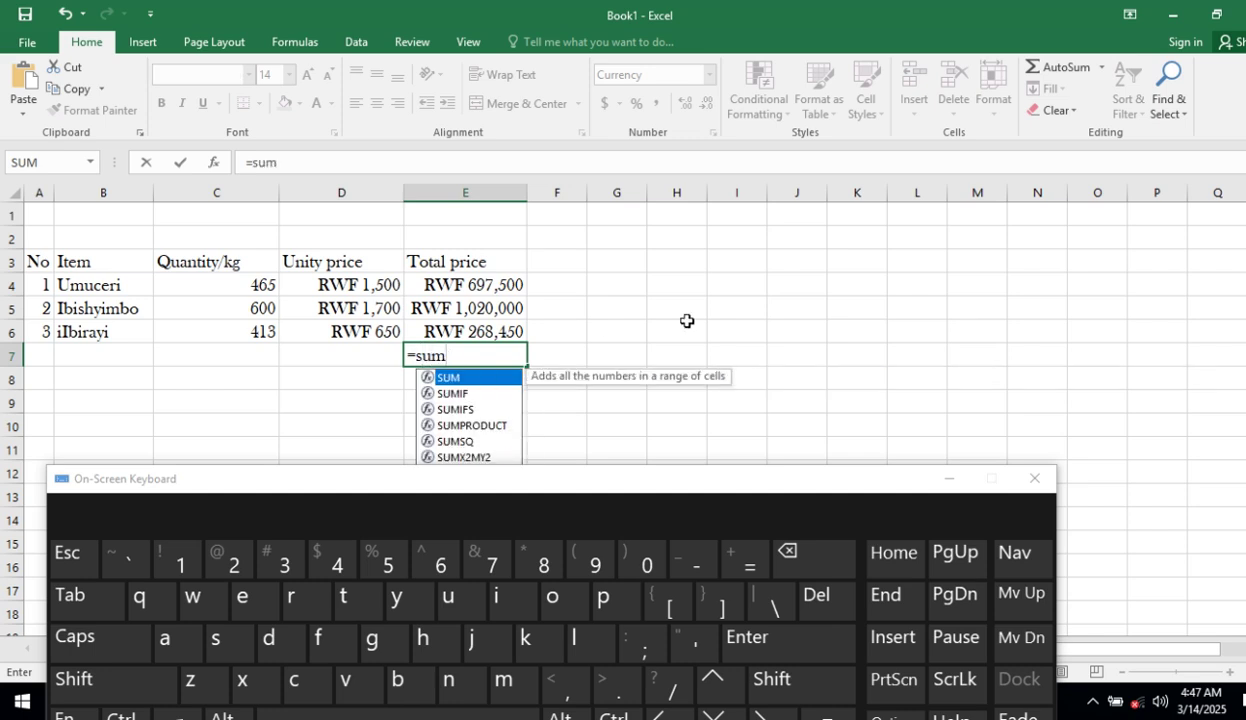
pyautogui.doubleClick(447, 378)
pyautogui.moveTo(444, 276); pyautogui.dragTo(474, 325)
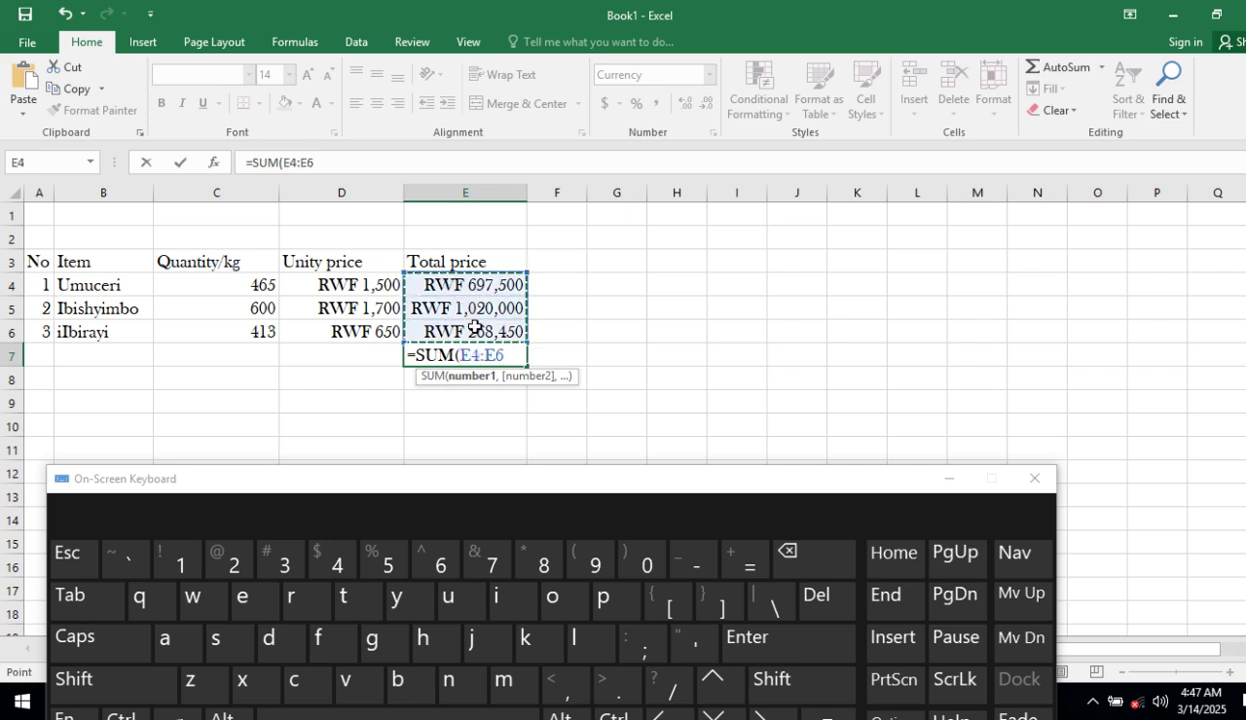
pyautogui.write(')')
pyautogui.press('Return')
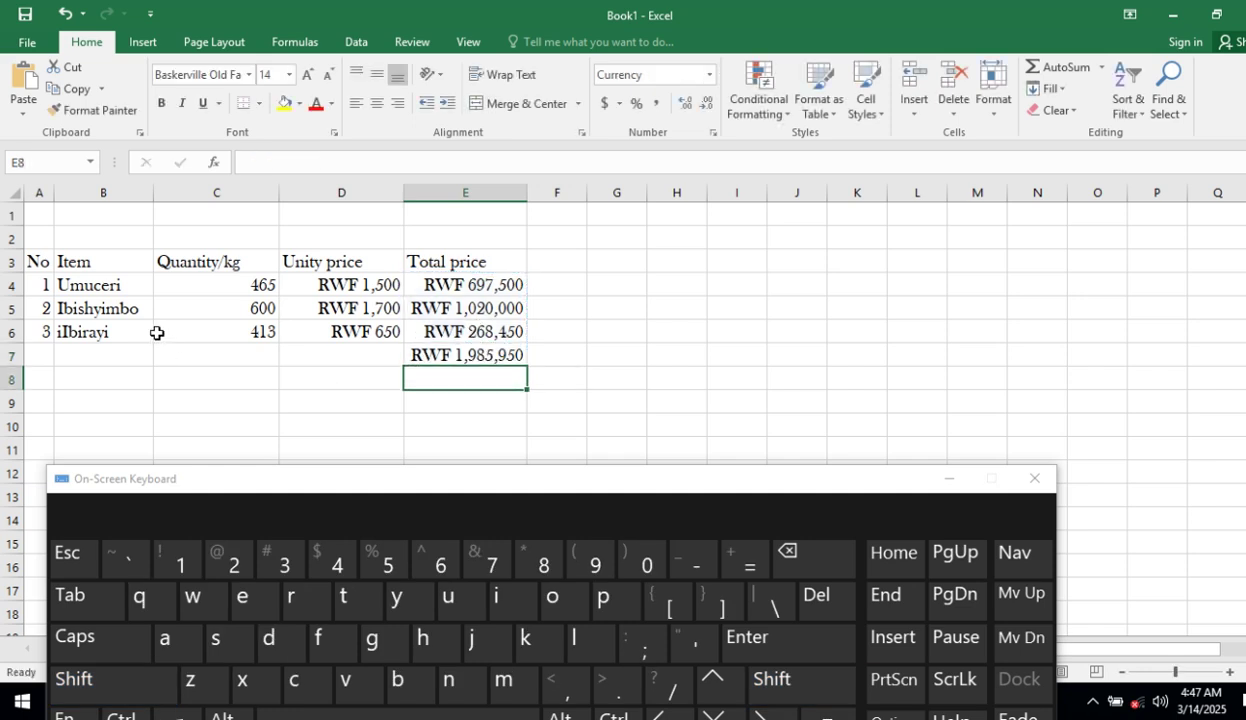
# Apply All Borders to the table range A3:E7
pyautogui.moveTo(40, 253); pyautogui.dragTo(487, 359)
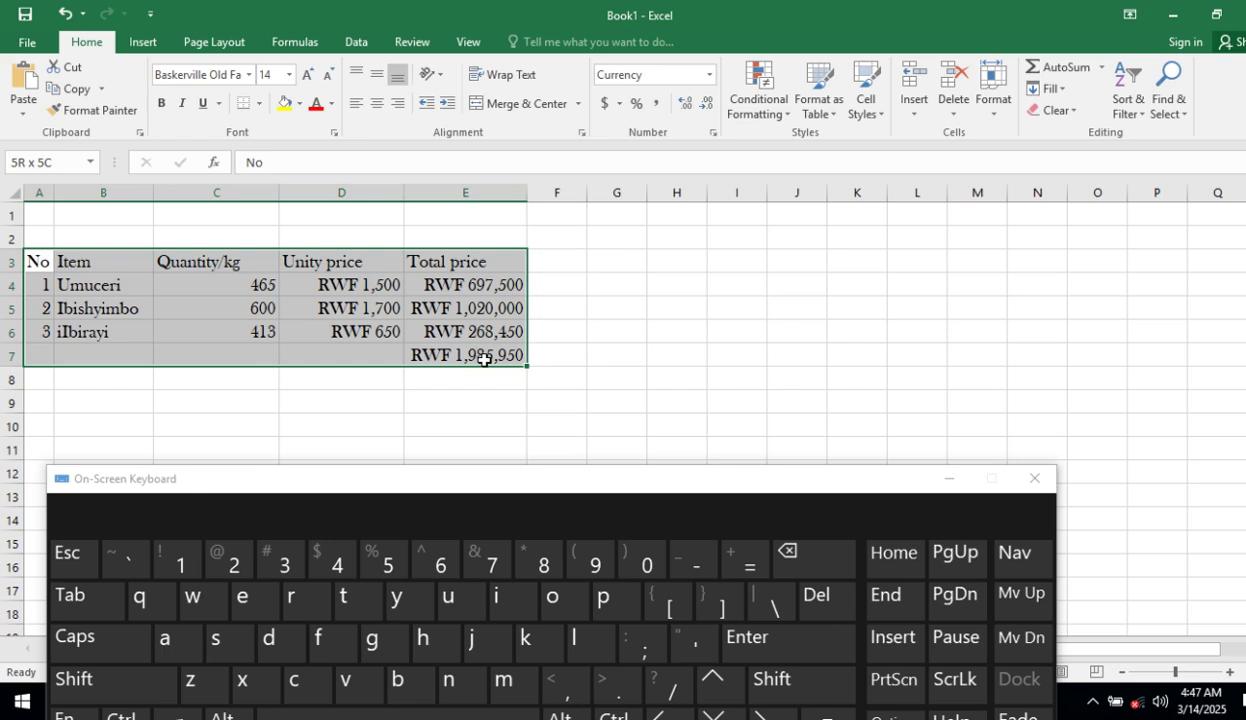
pyautogui.click(258, 103)
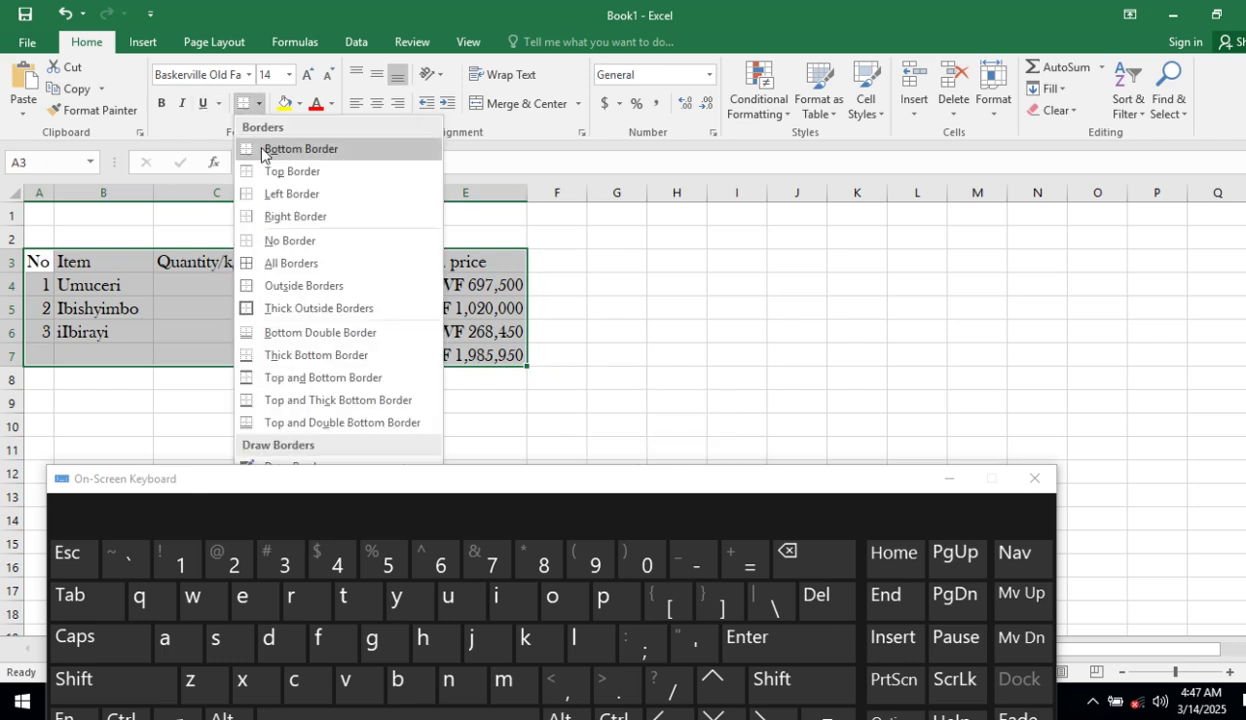
pyautogui.click(276, 263)
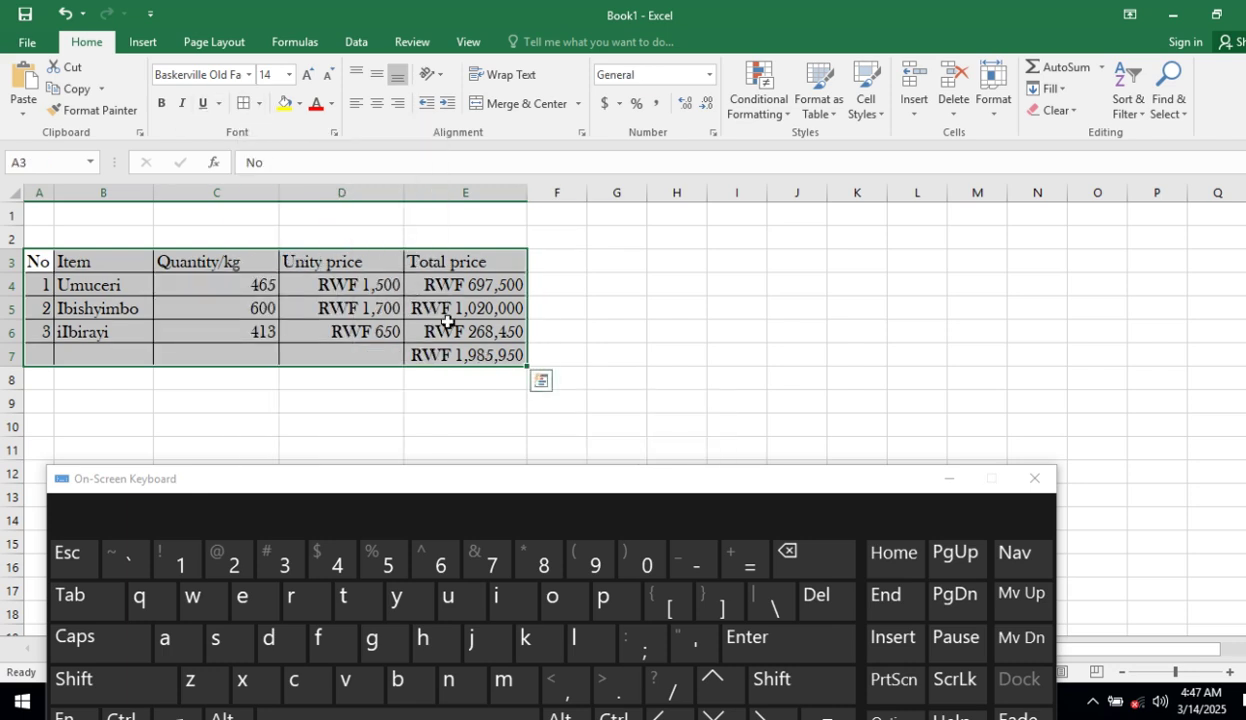
# Save the workbook to the Desktop folder under the file name "items"
pyautogui.click(27, 43)
pyautogui.click(59, 228)
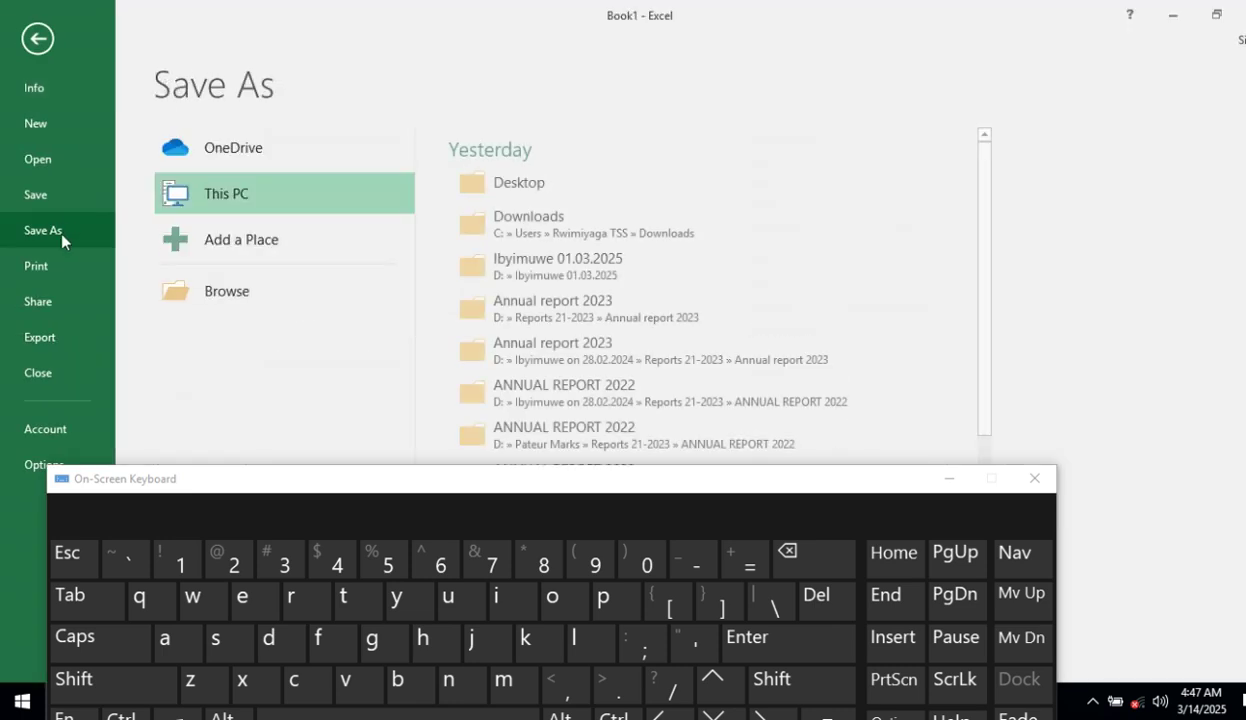
pyautogui.click(482, 188)
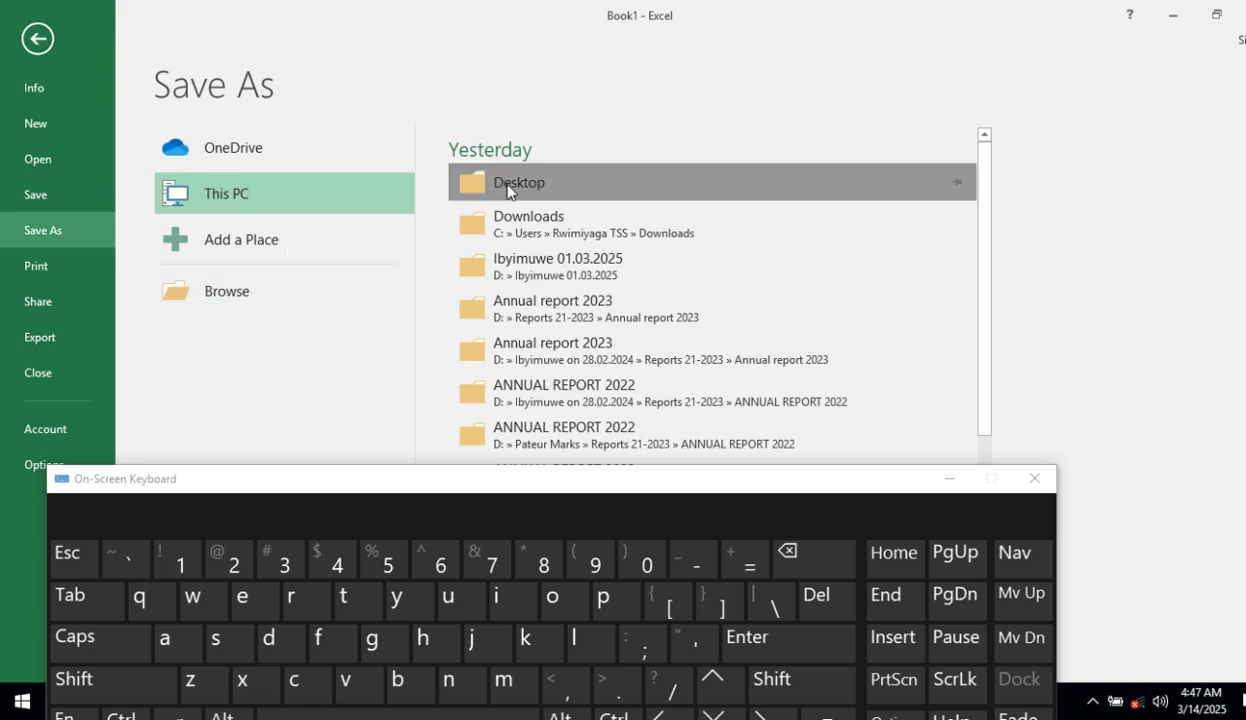
pyautogui.write('items')
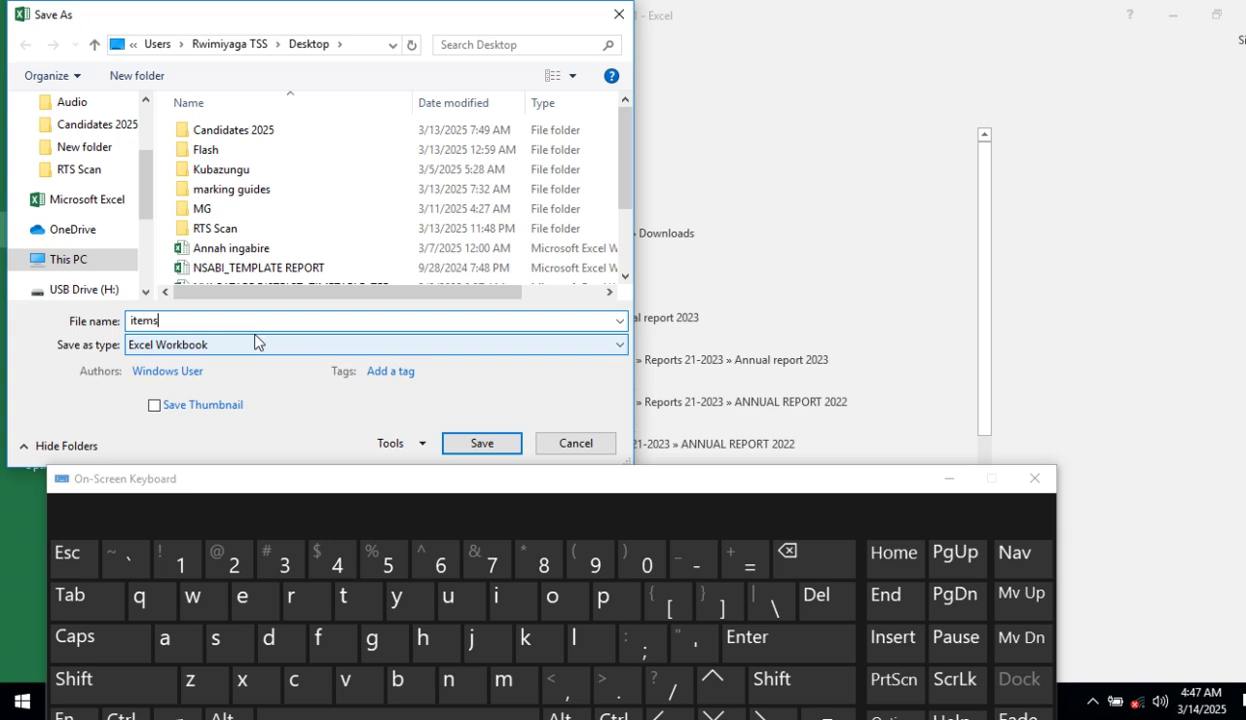
pyautogui.click(460, 440)
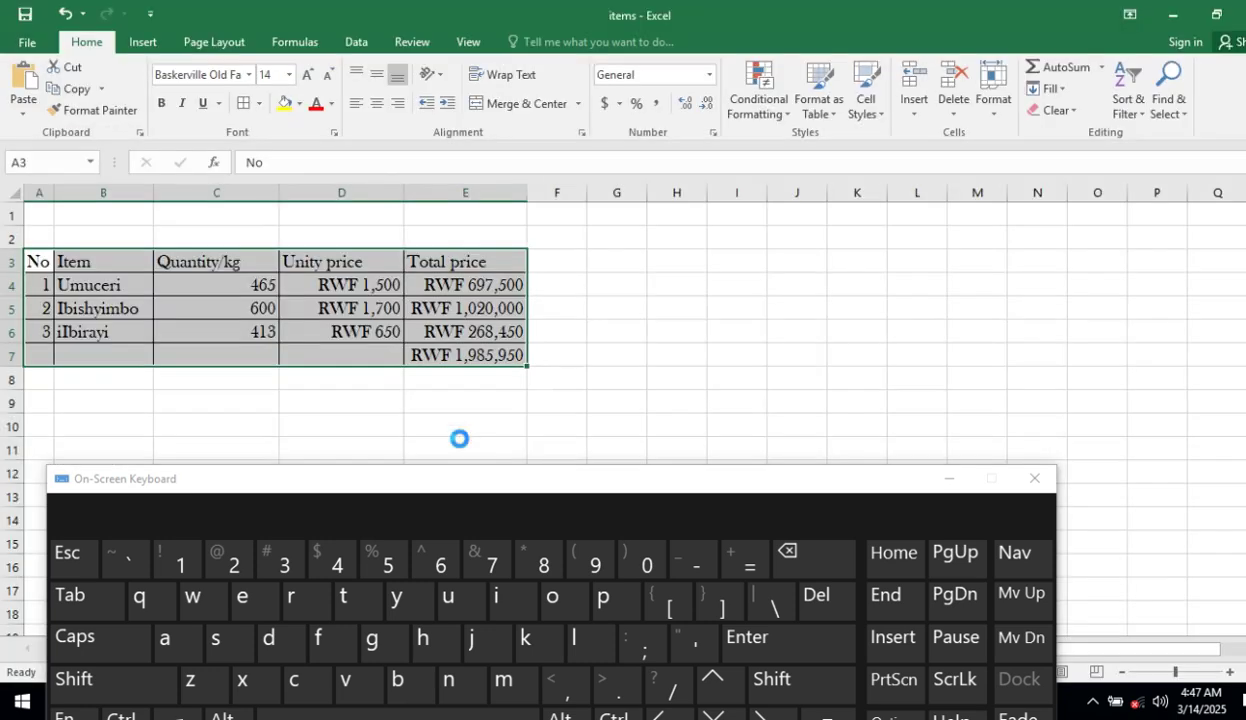